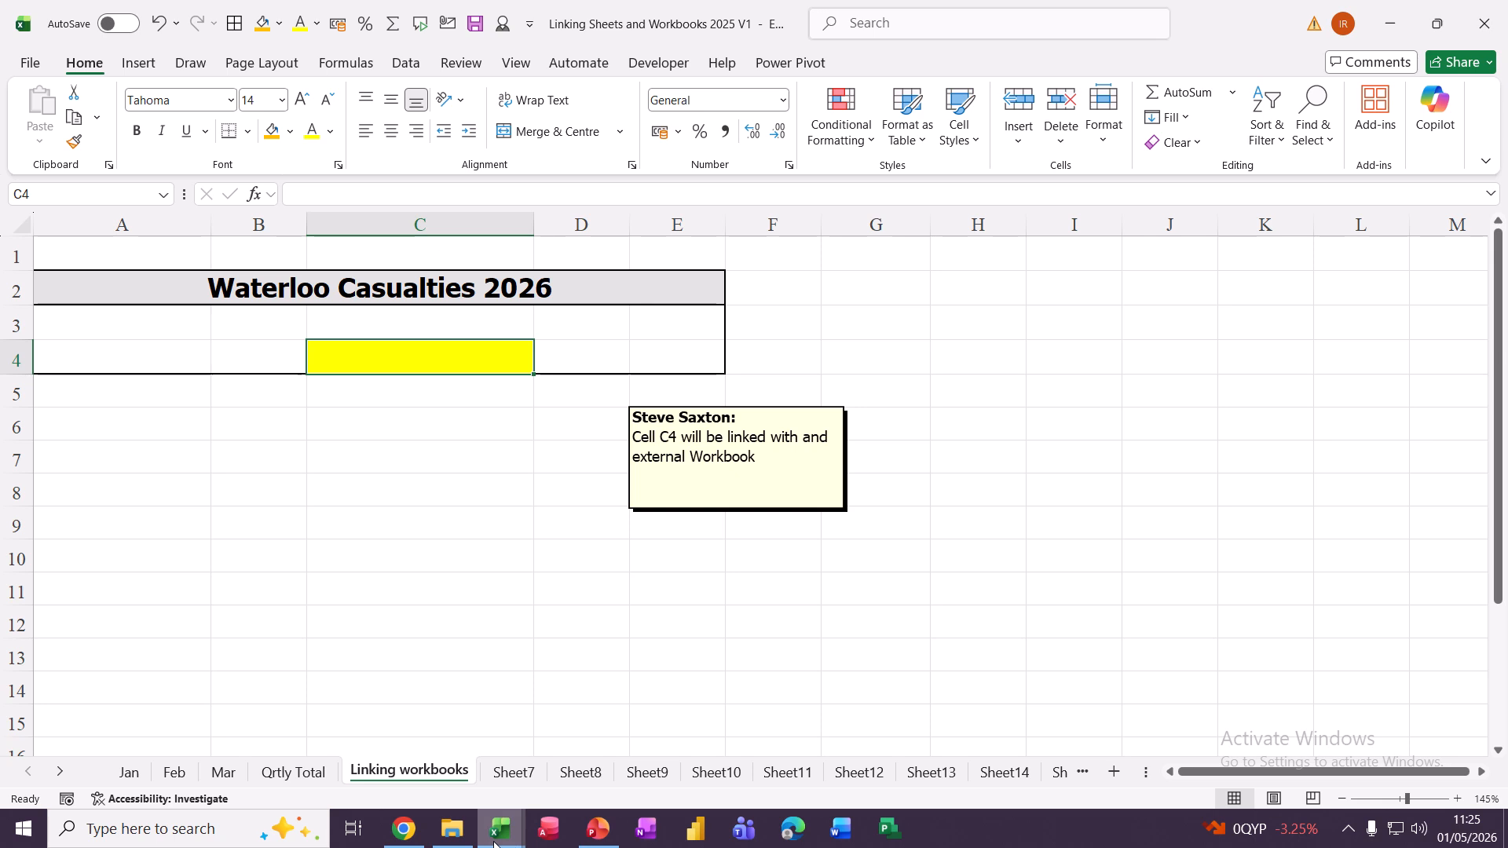
Link cell C4 of the Linking workbooks sheet to grand total F6 on the Column Chart sheet of Charting 2025 V1
mouse_move(495, 842)
click(606, 747)
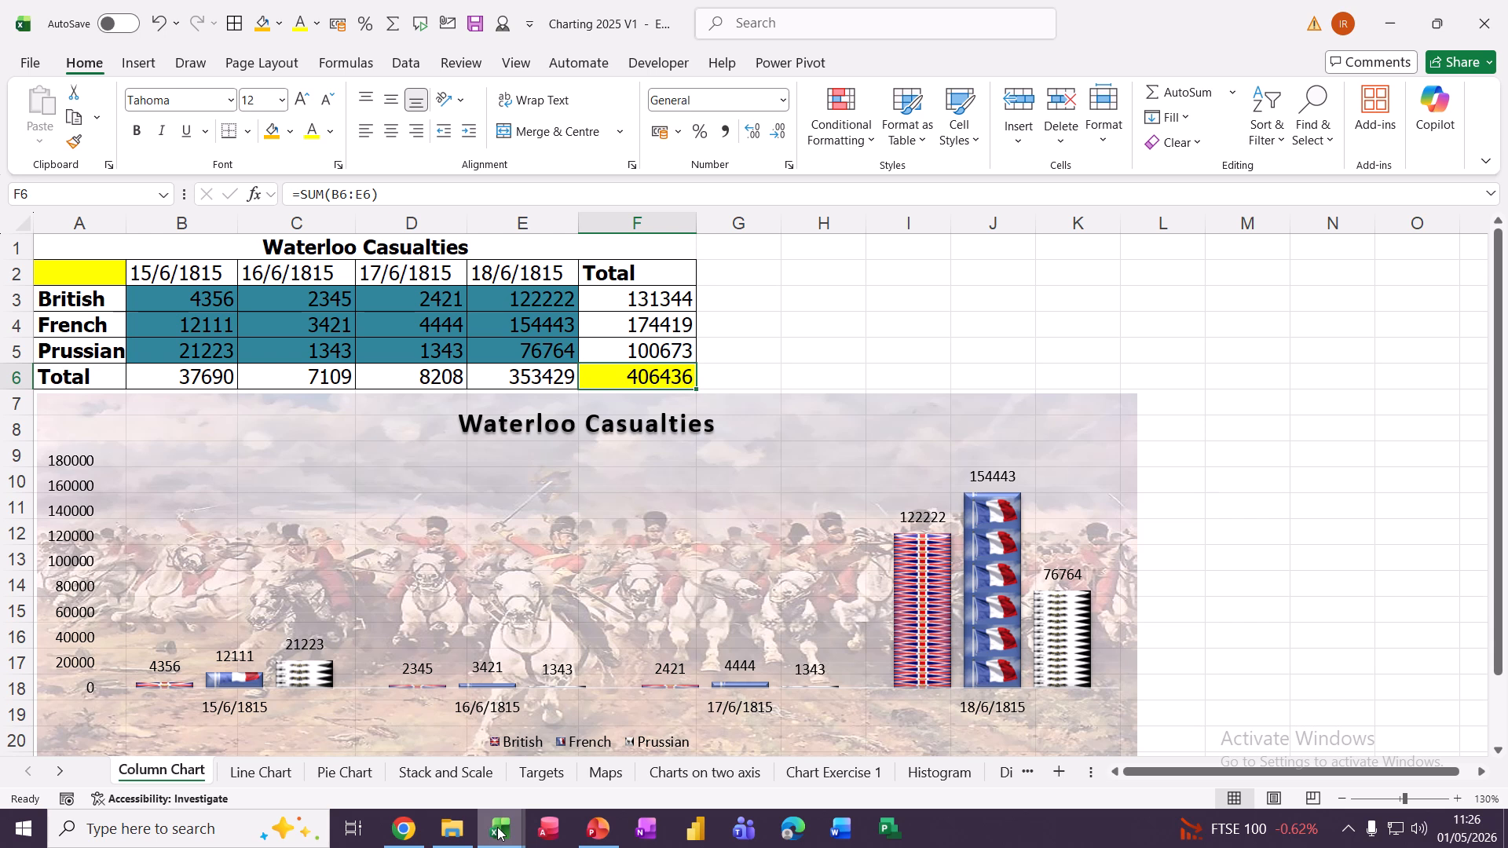
mouse_move(499, 833)
click(434, 766)
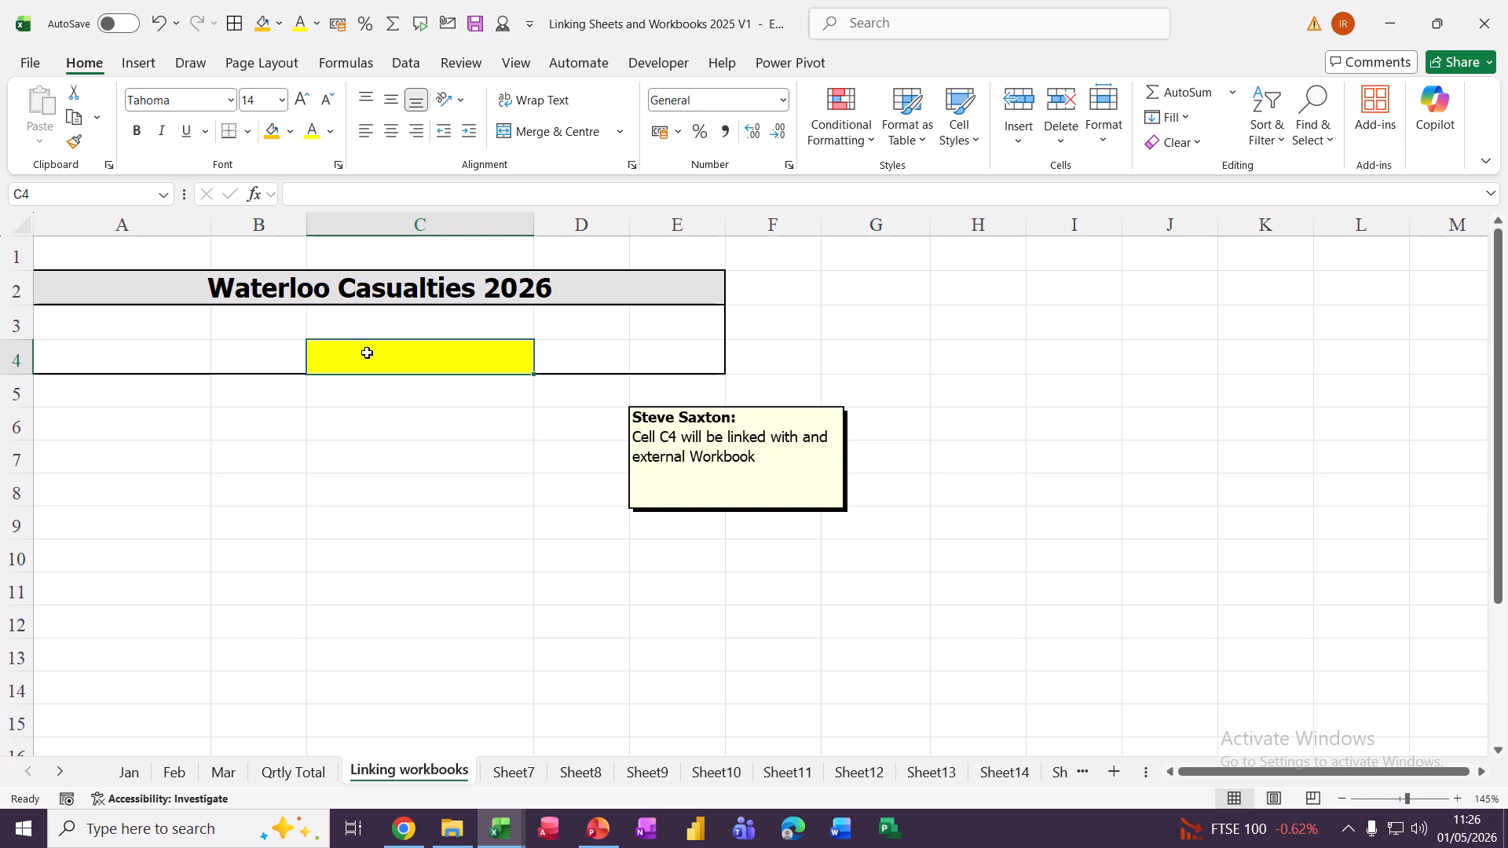
text(=)
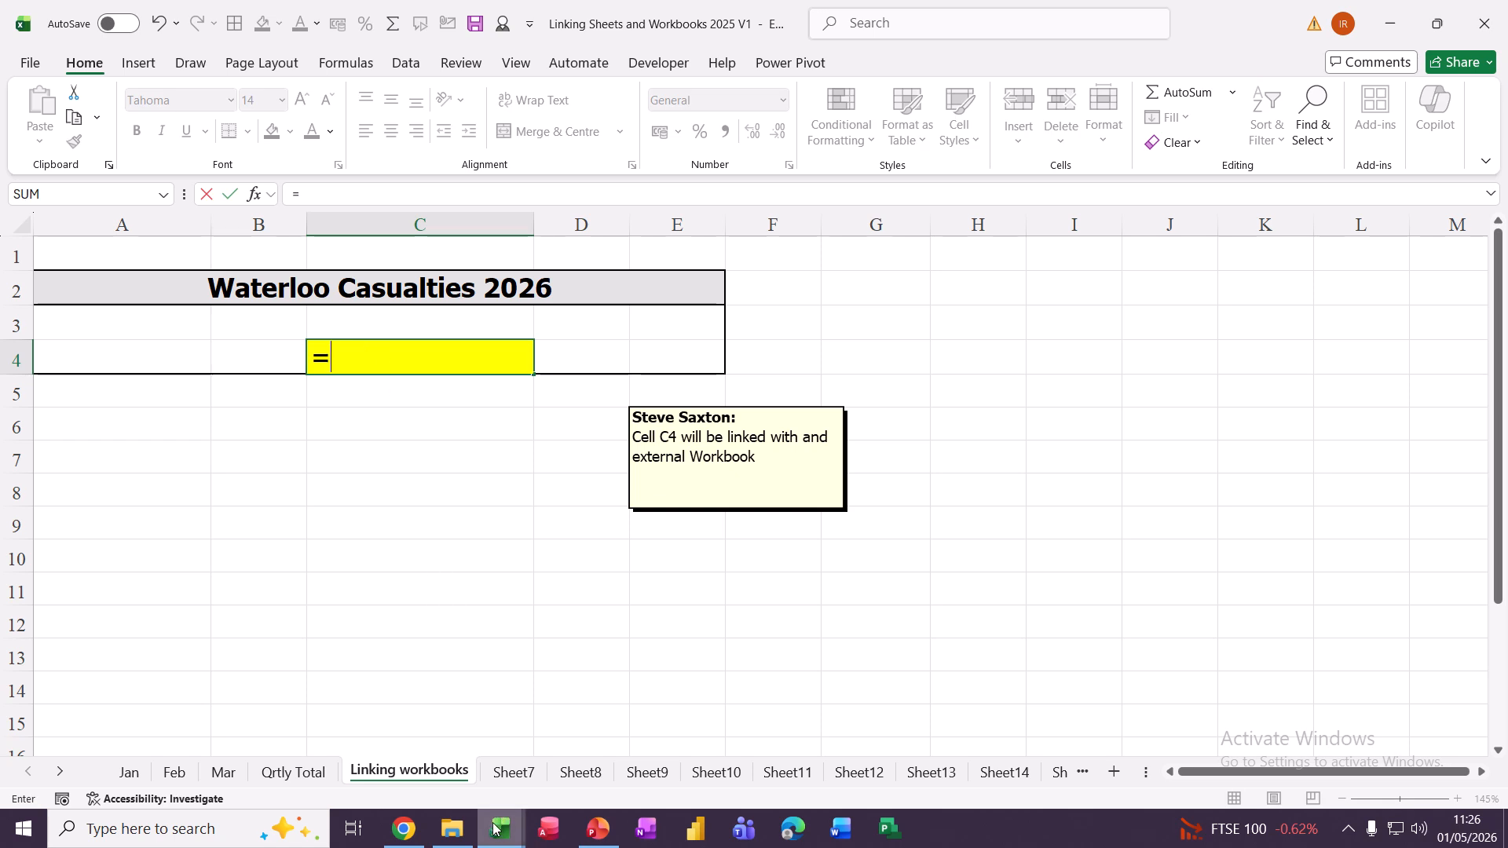
mouse_move(497, 831)
click(606, 747)
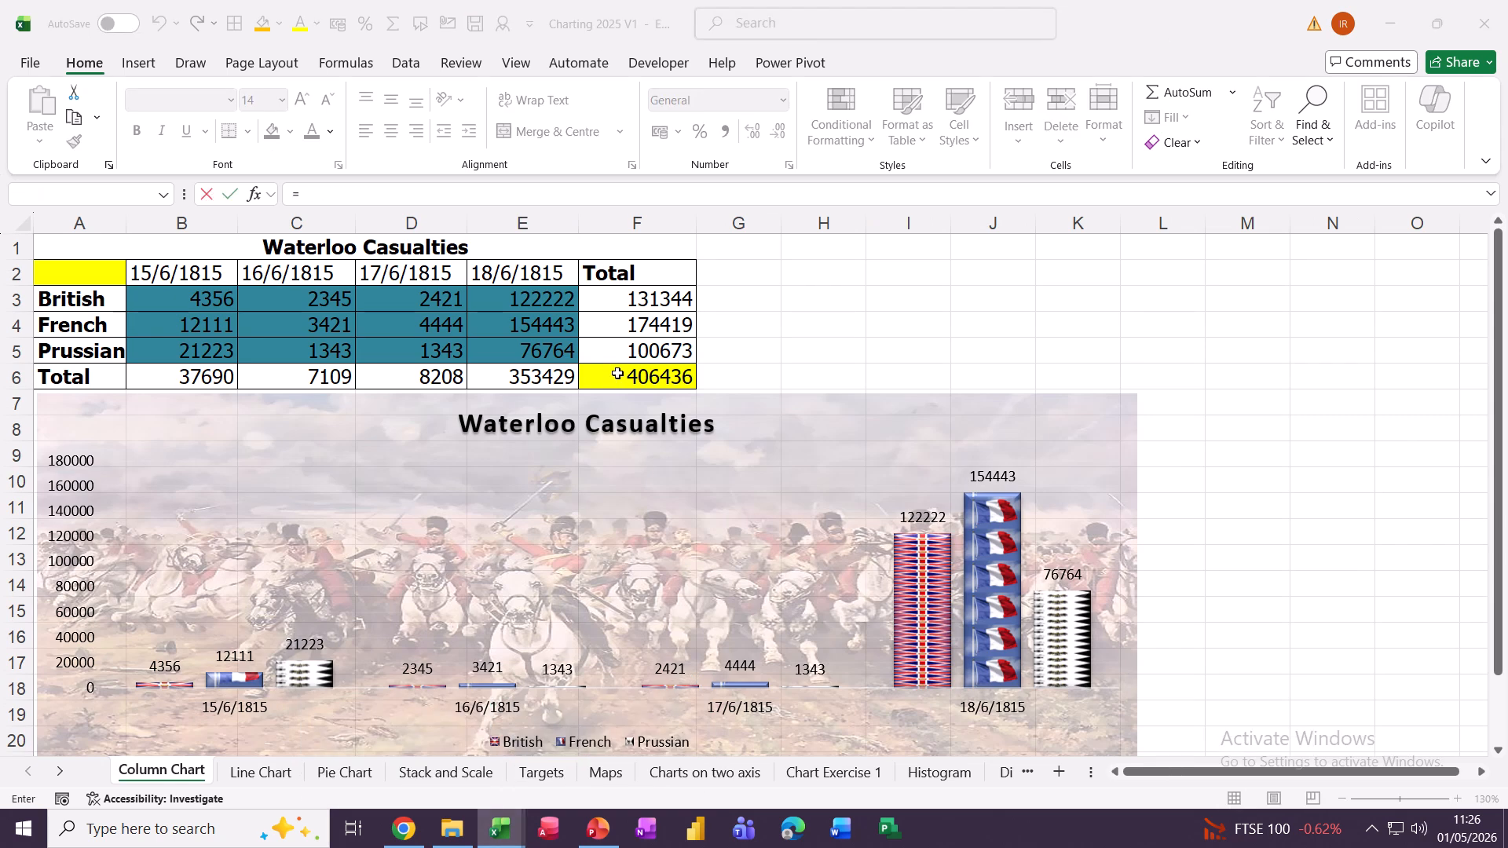
click(625, 387)
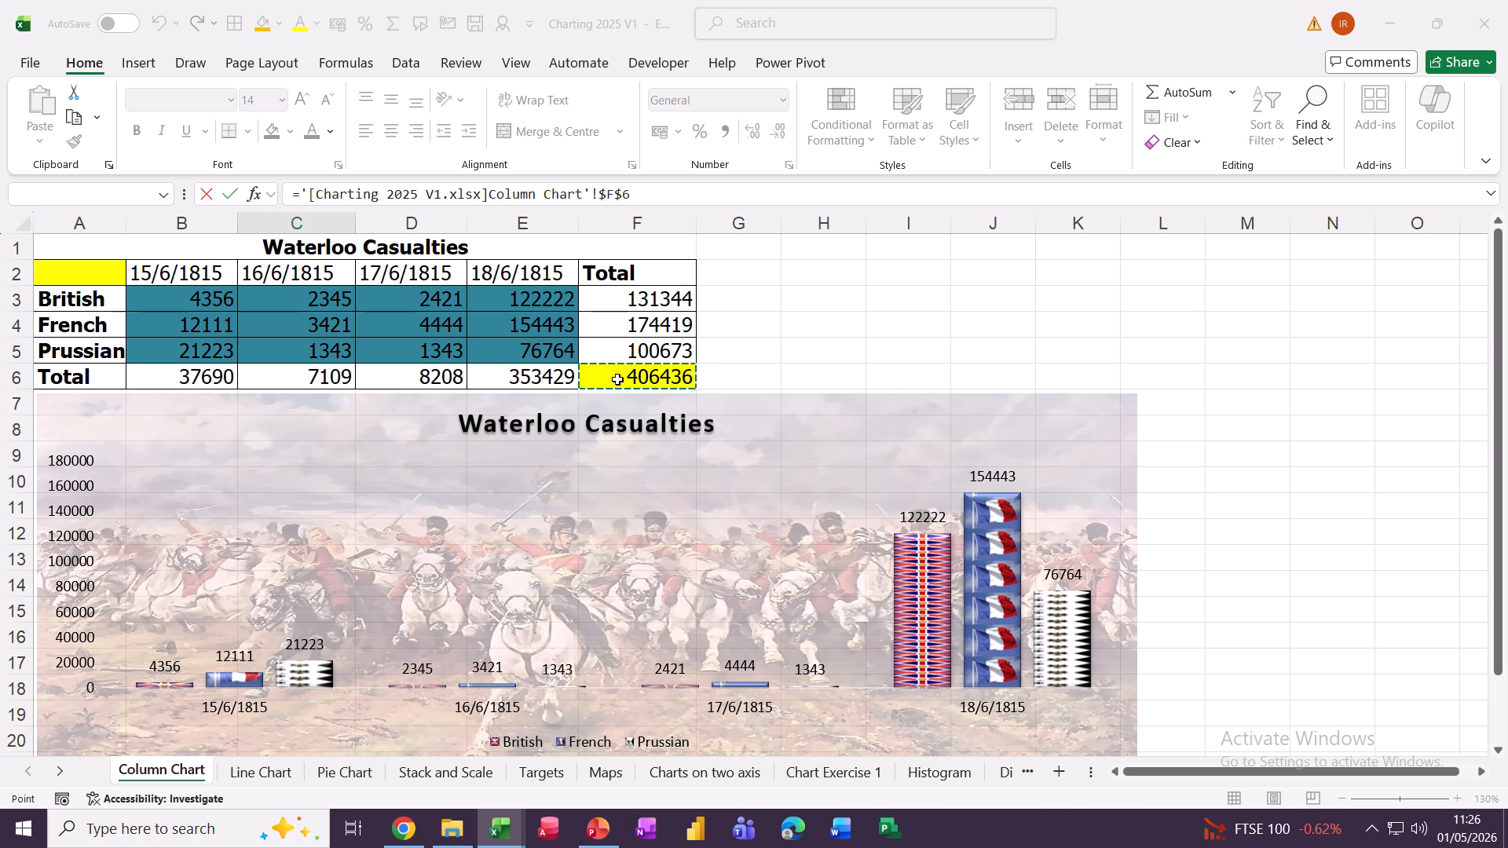
click(234, 196)
click(233, 196)
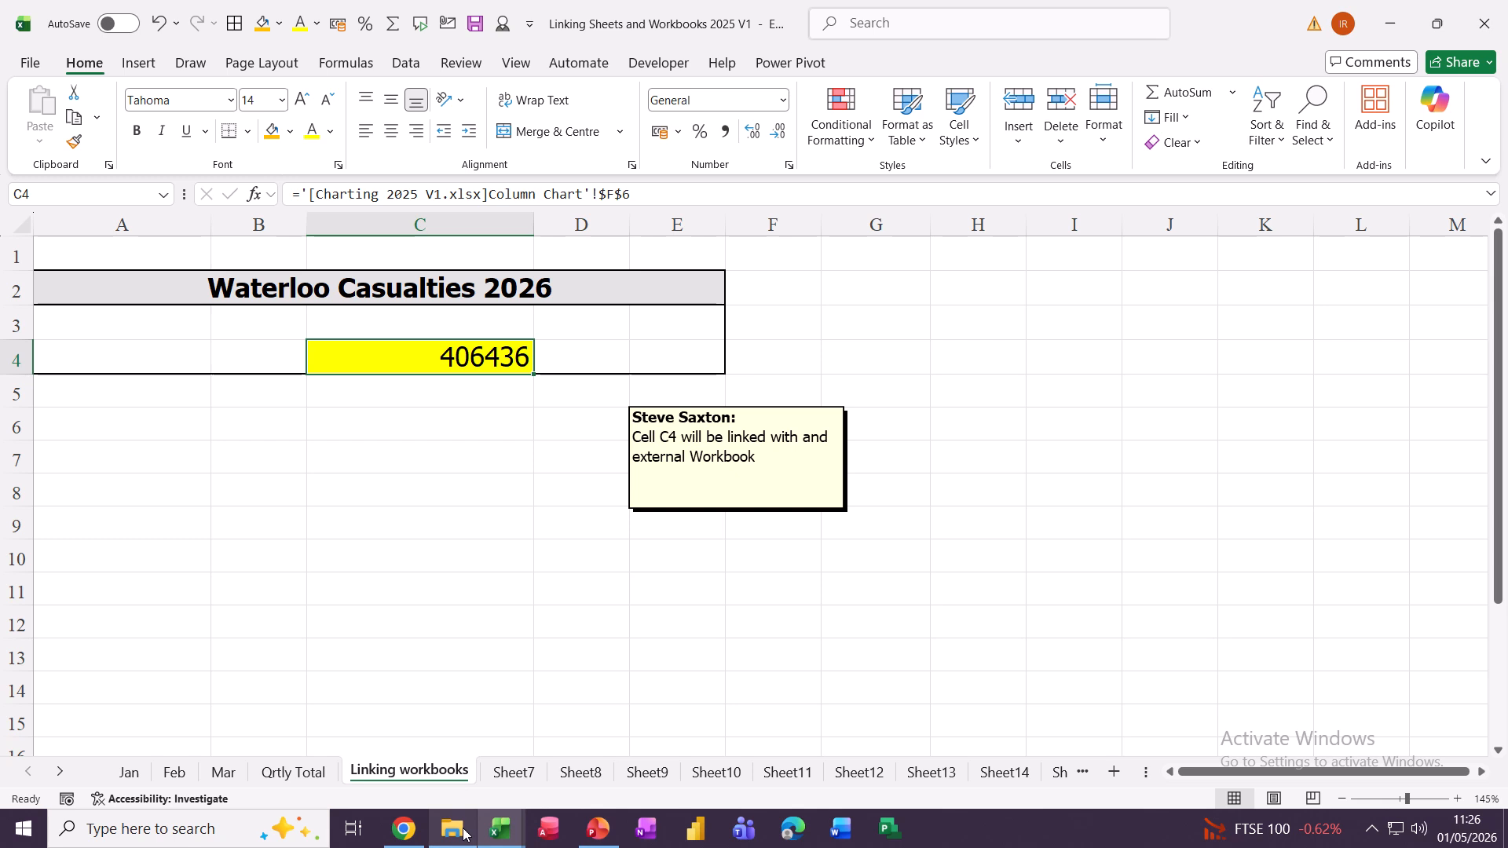
Clear the 18/6/1815 figures in E3:E5 of Charting 2025 V1 and check linked cell C4 in the Linking Sheets workbook
mouse_move(502, 831)
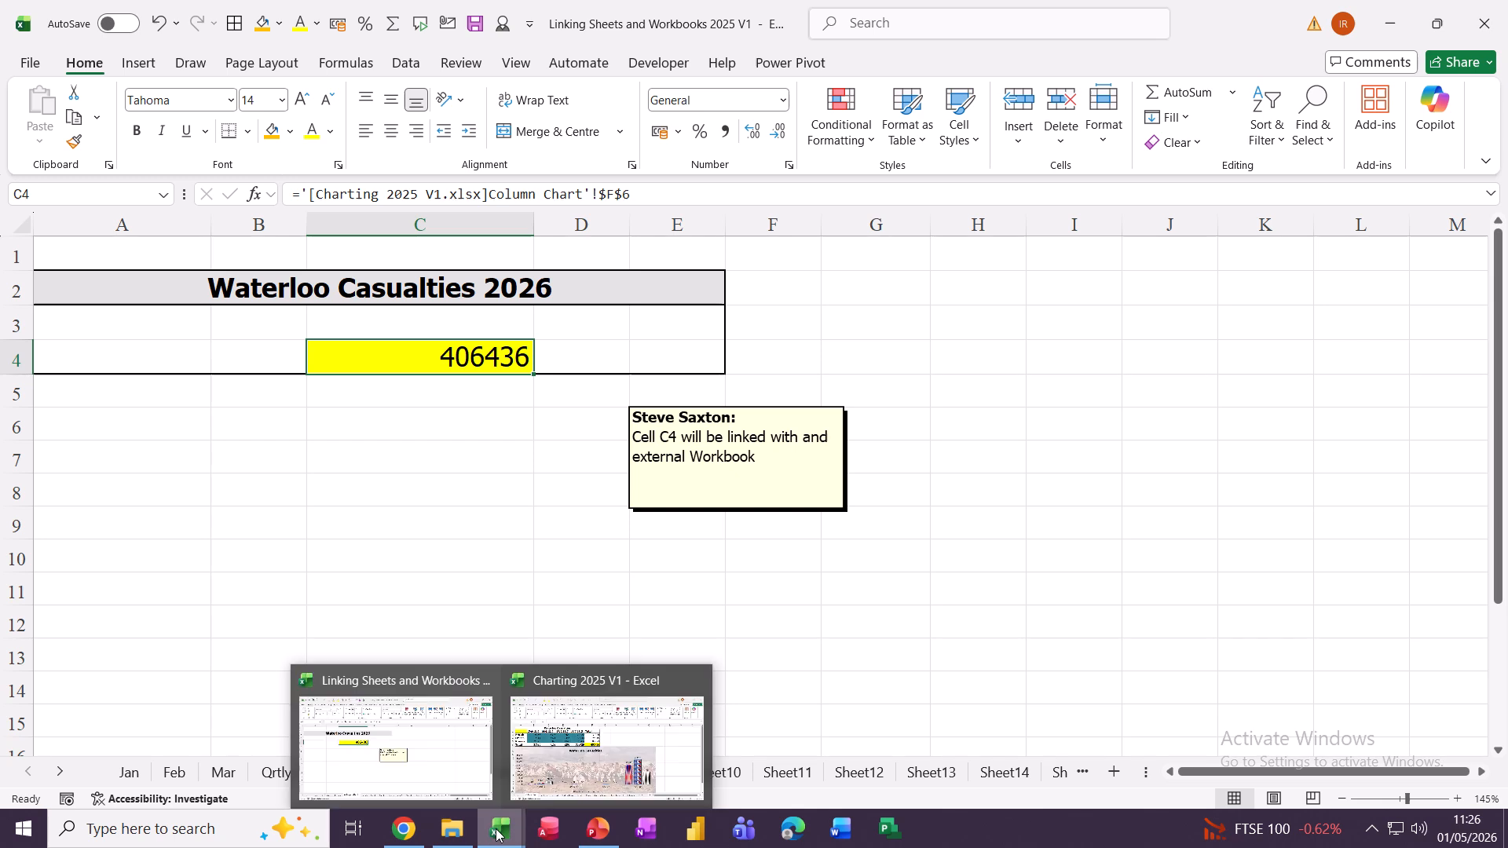
click(555, 778)
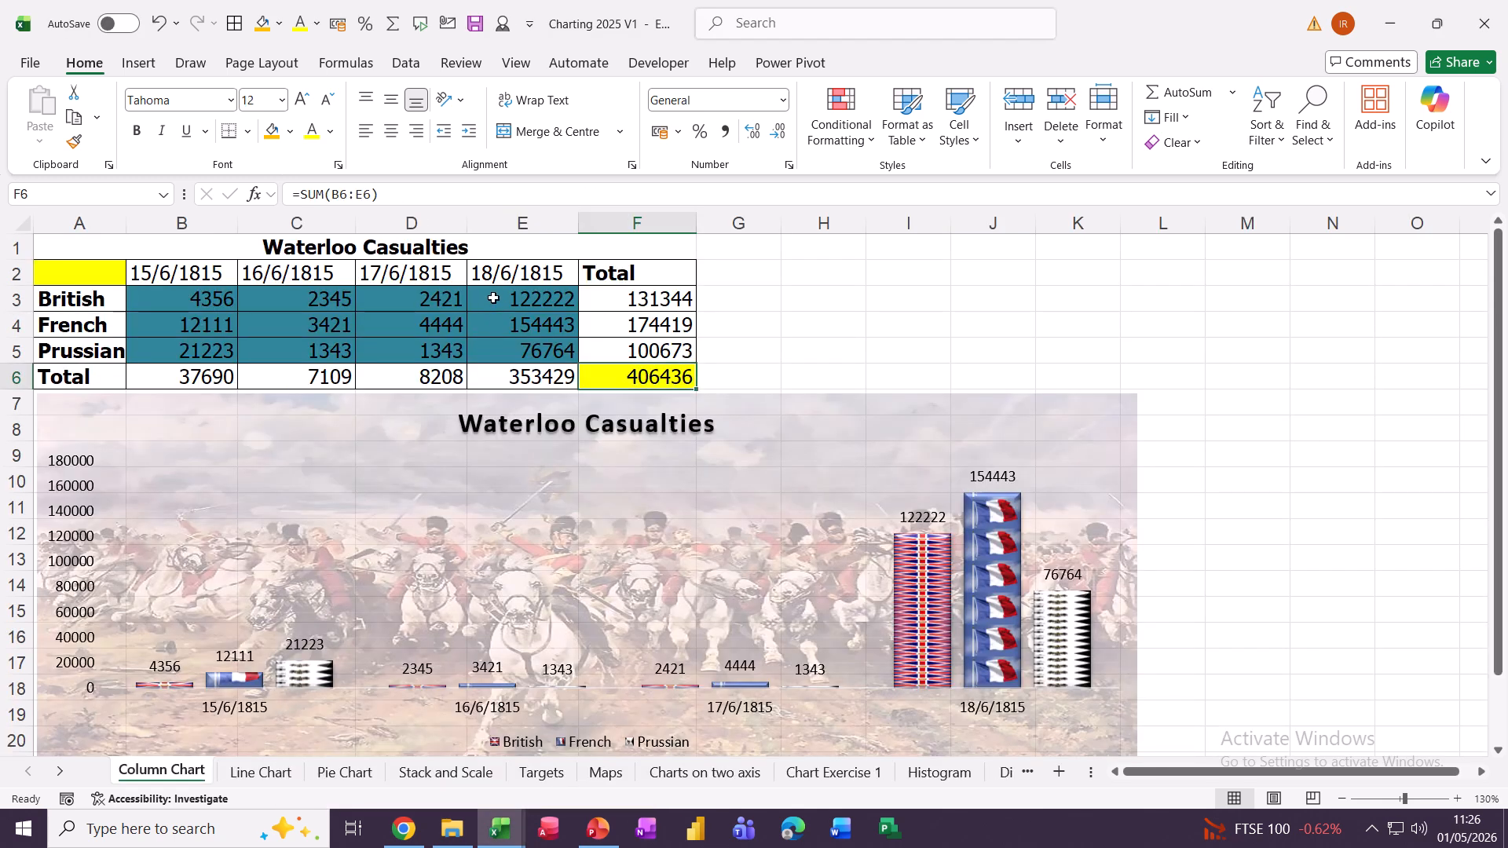
drag(493, 298, 503, 348)
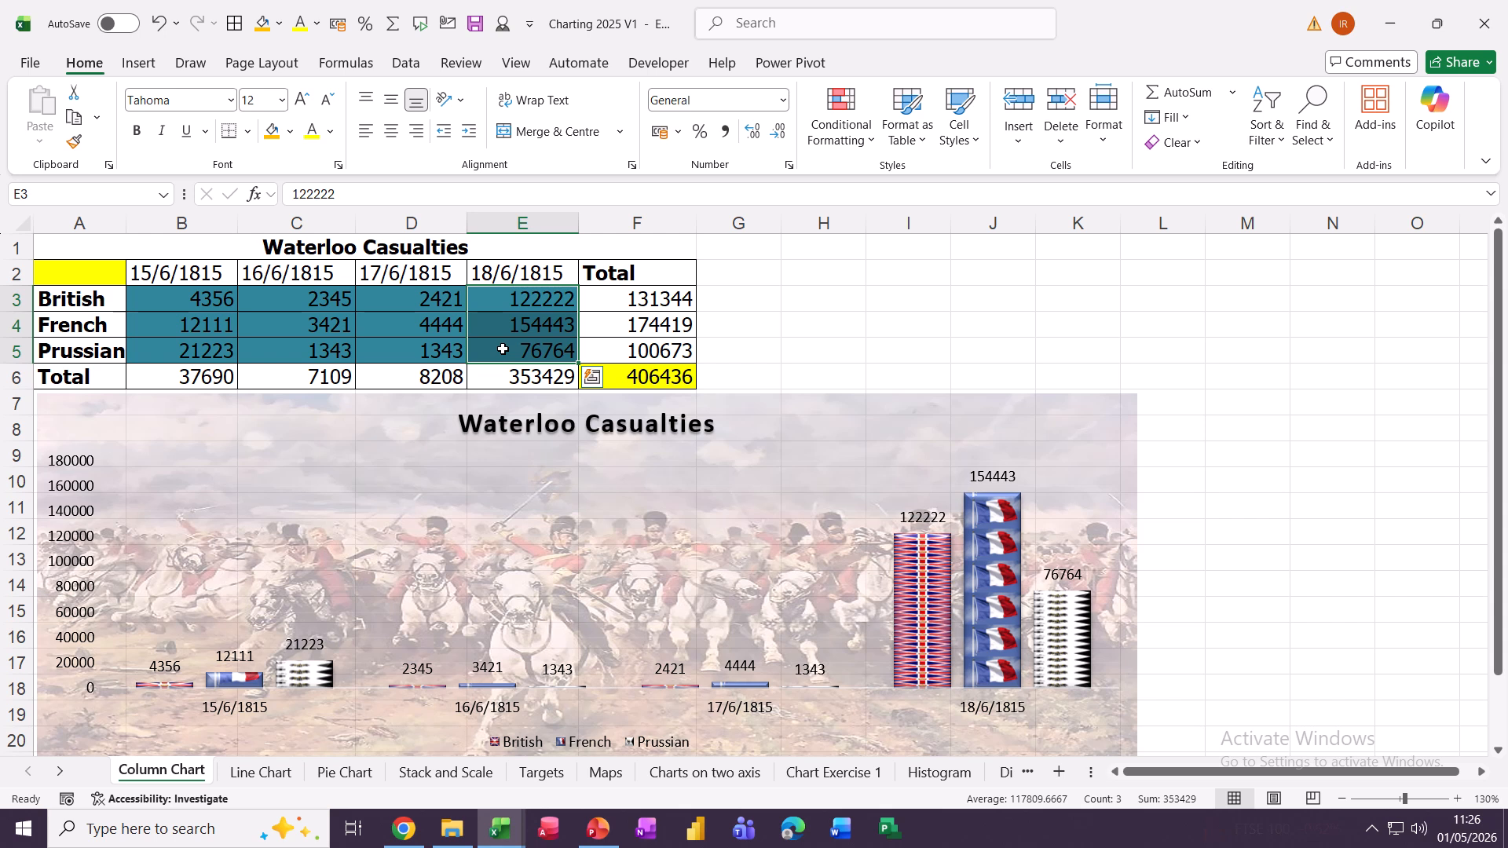
key(Delete)
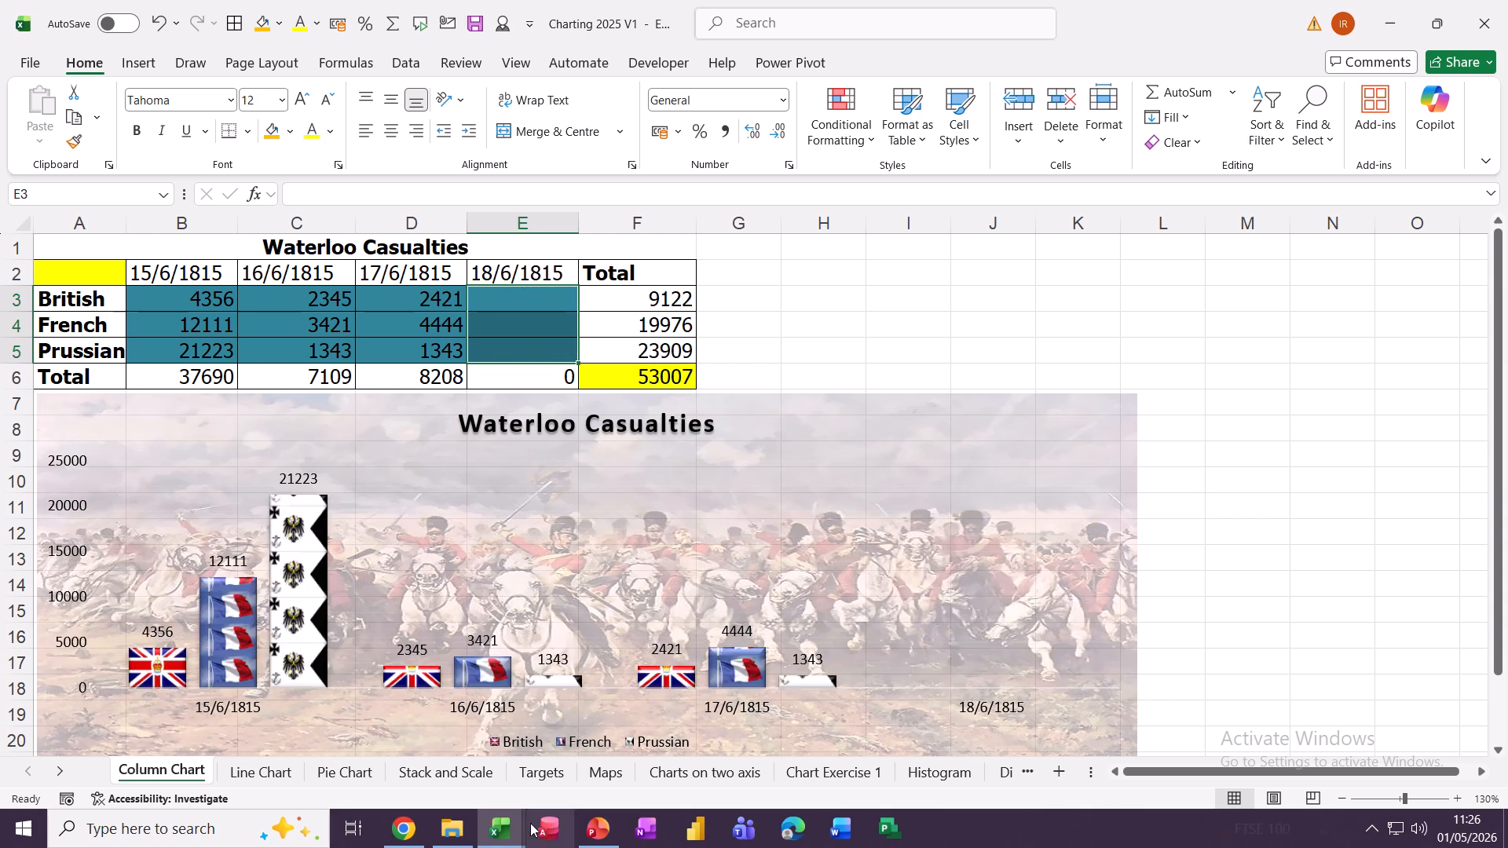
click(492, 820)
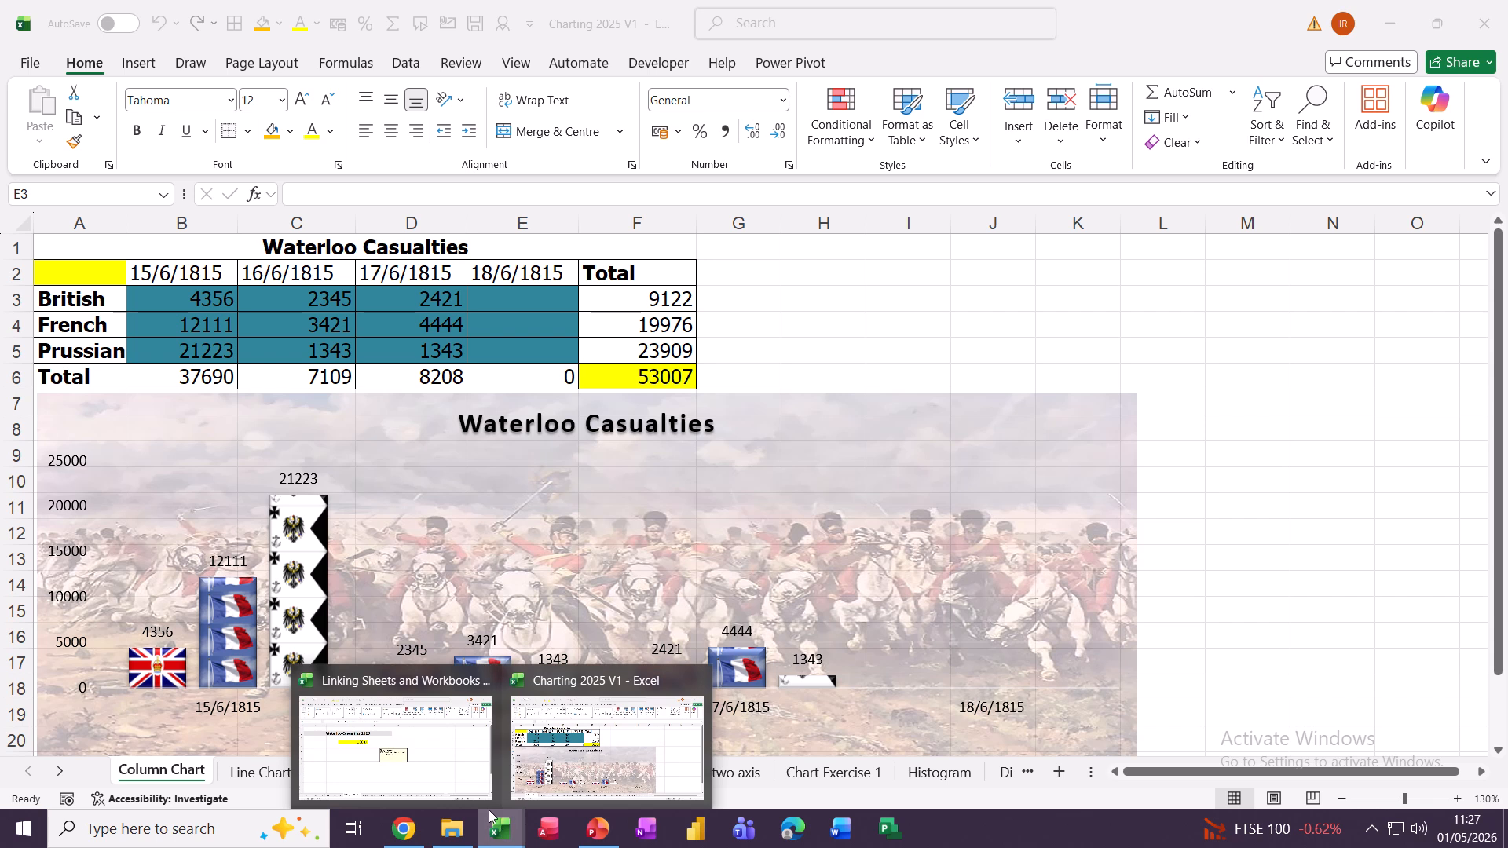
click(438, 780)
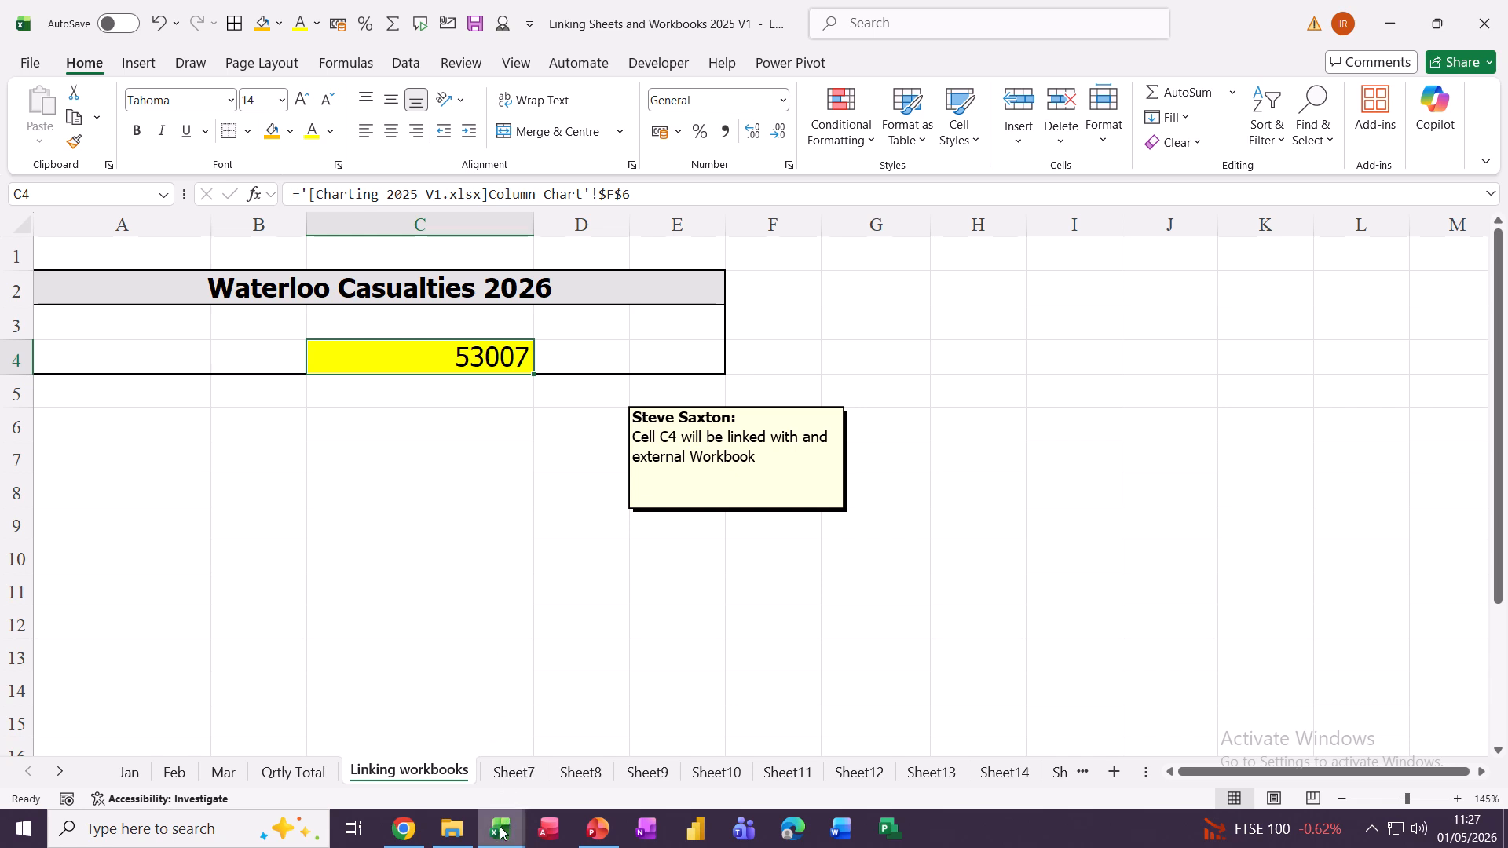
Copy table A2:F6 from Charting 2025 V1 and paste it as links starting at G2 on the Linking workbooks sheet
mouse_move(500, 833)
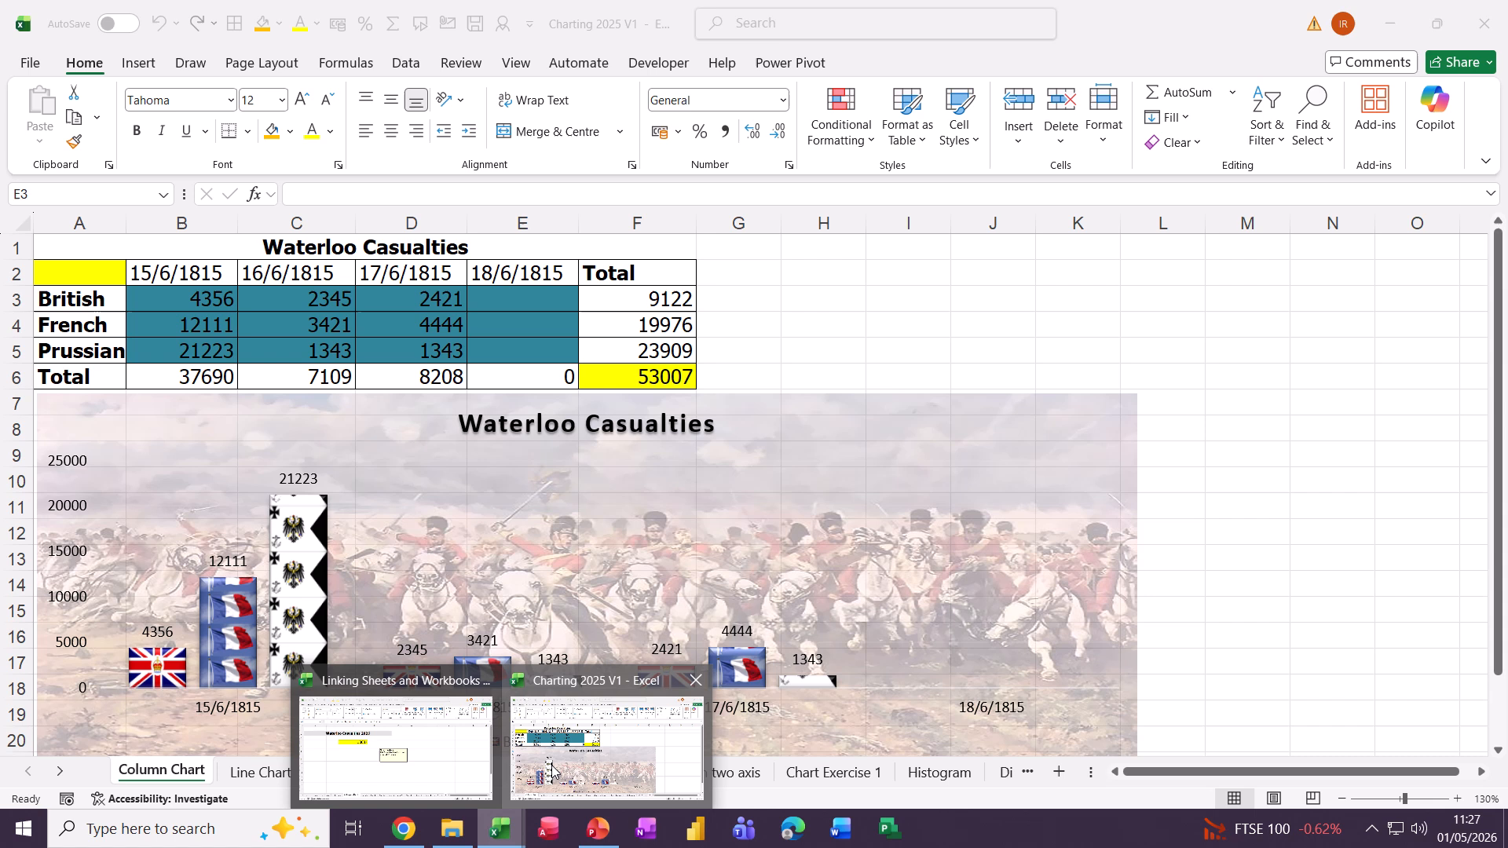
click(600, 734)
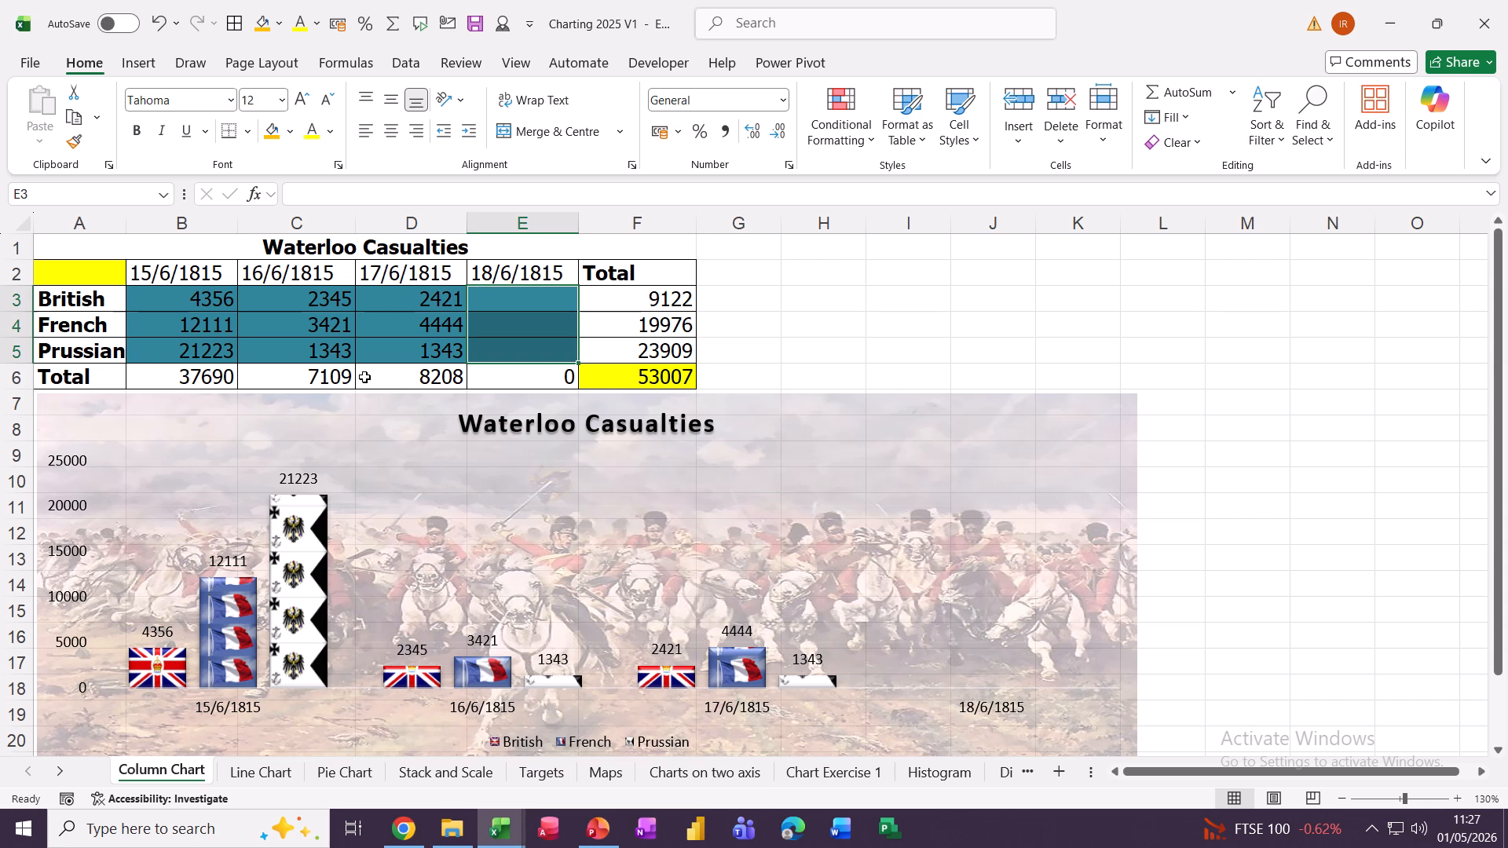
drag(78, 273, 589, 373)
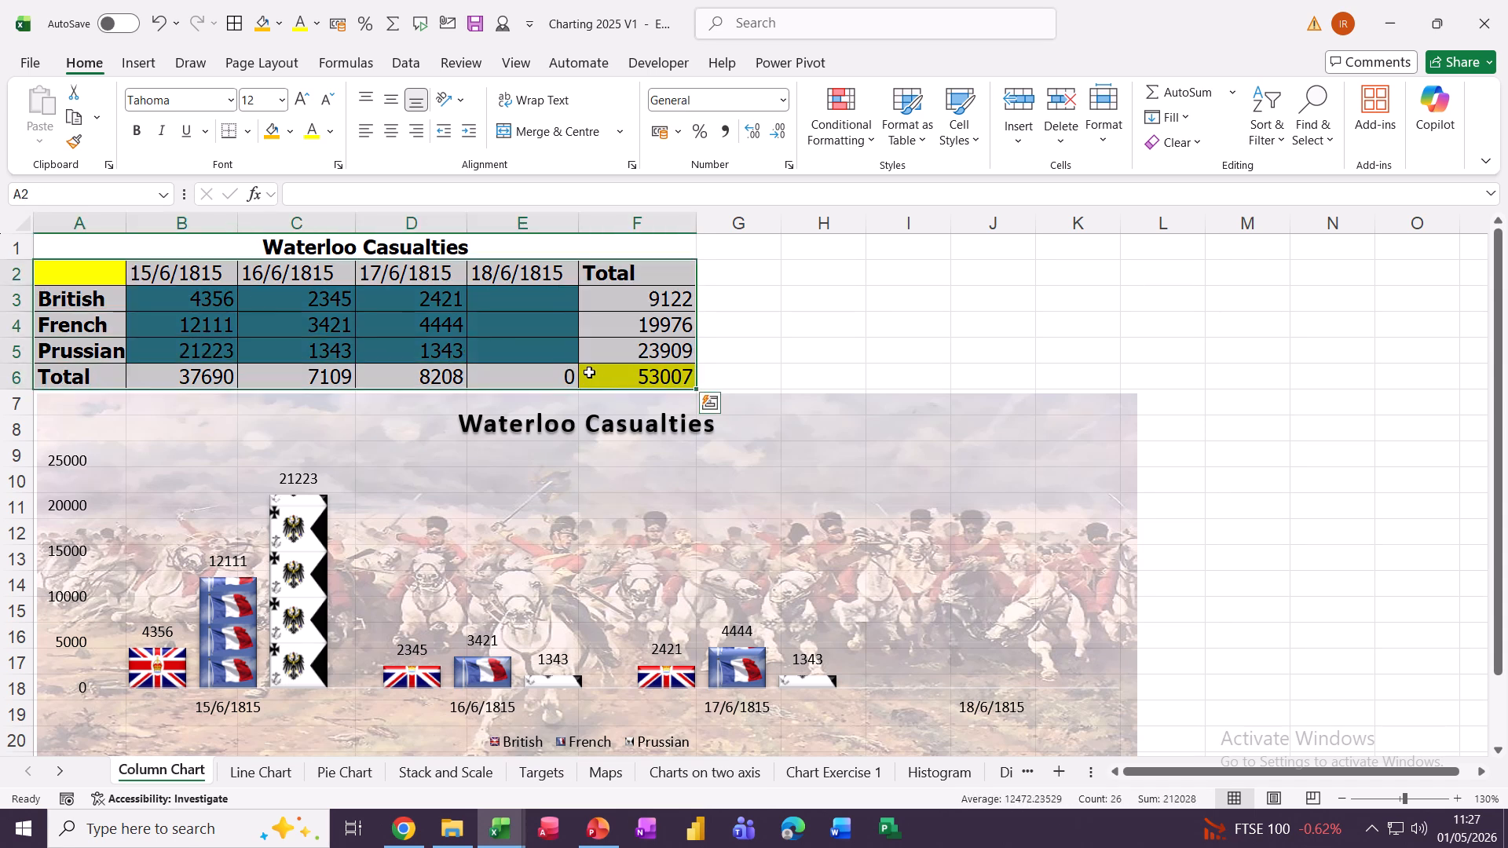
key(ctrl+c)
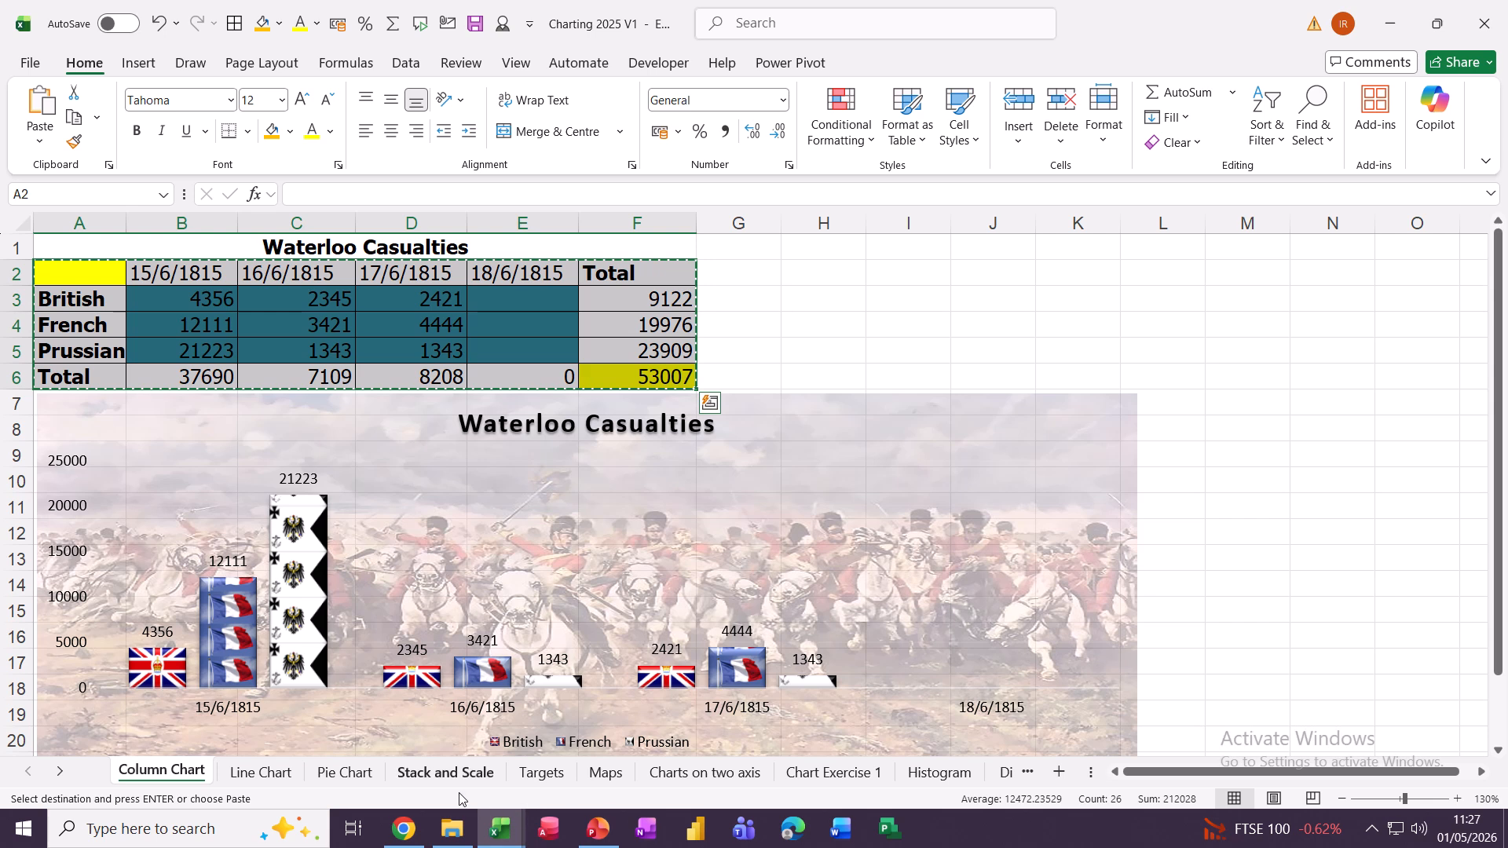
click(506, 813)
click(545, 747)
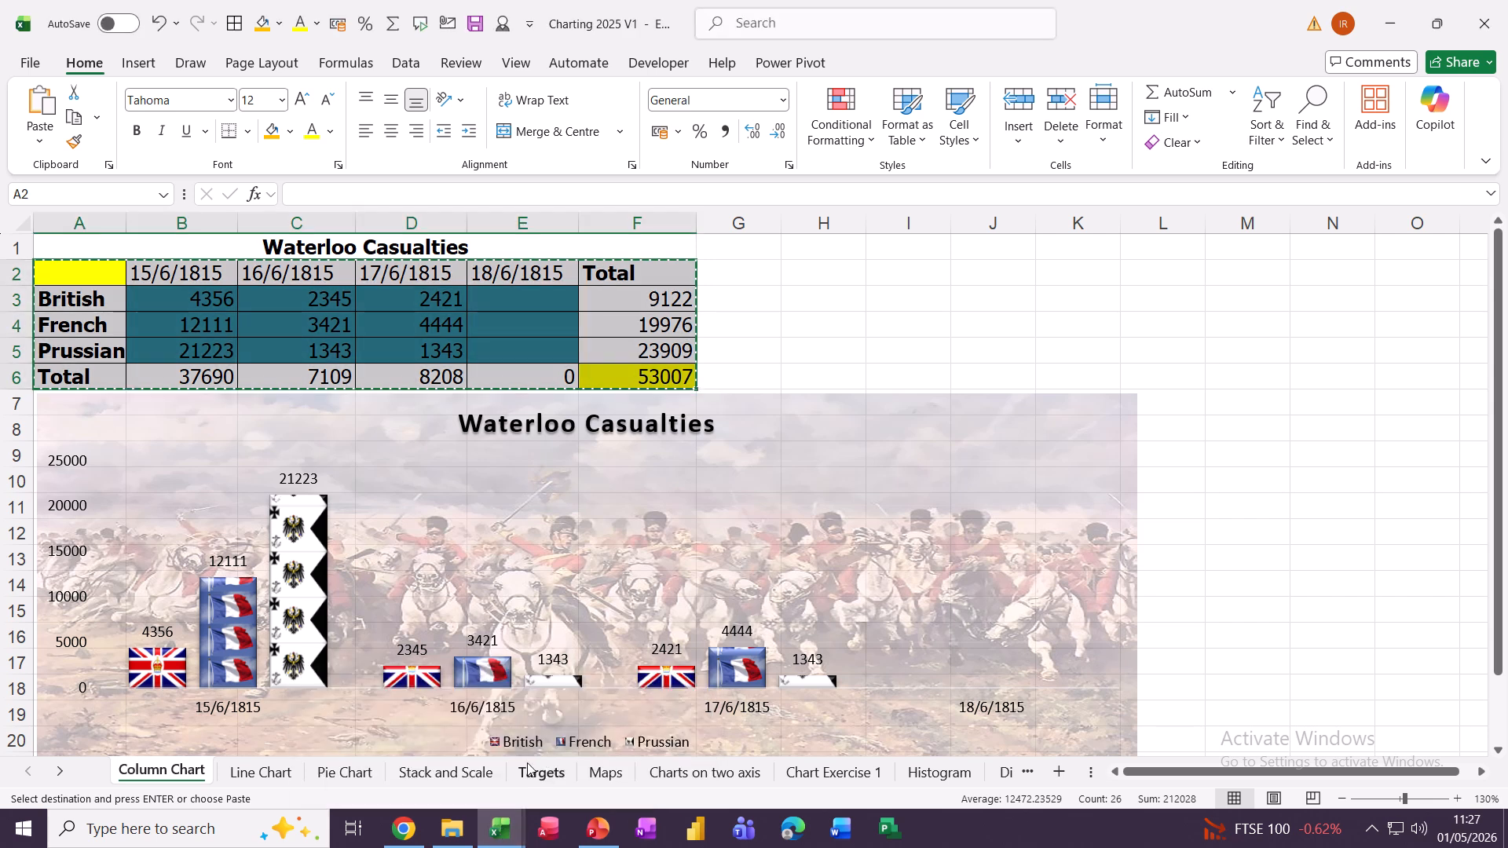
click(499, 833)
click(390, 746)
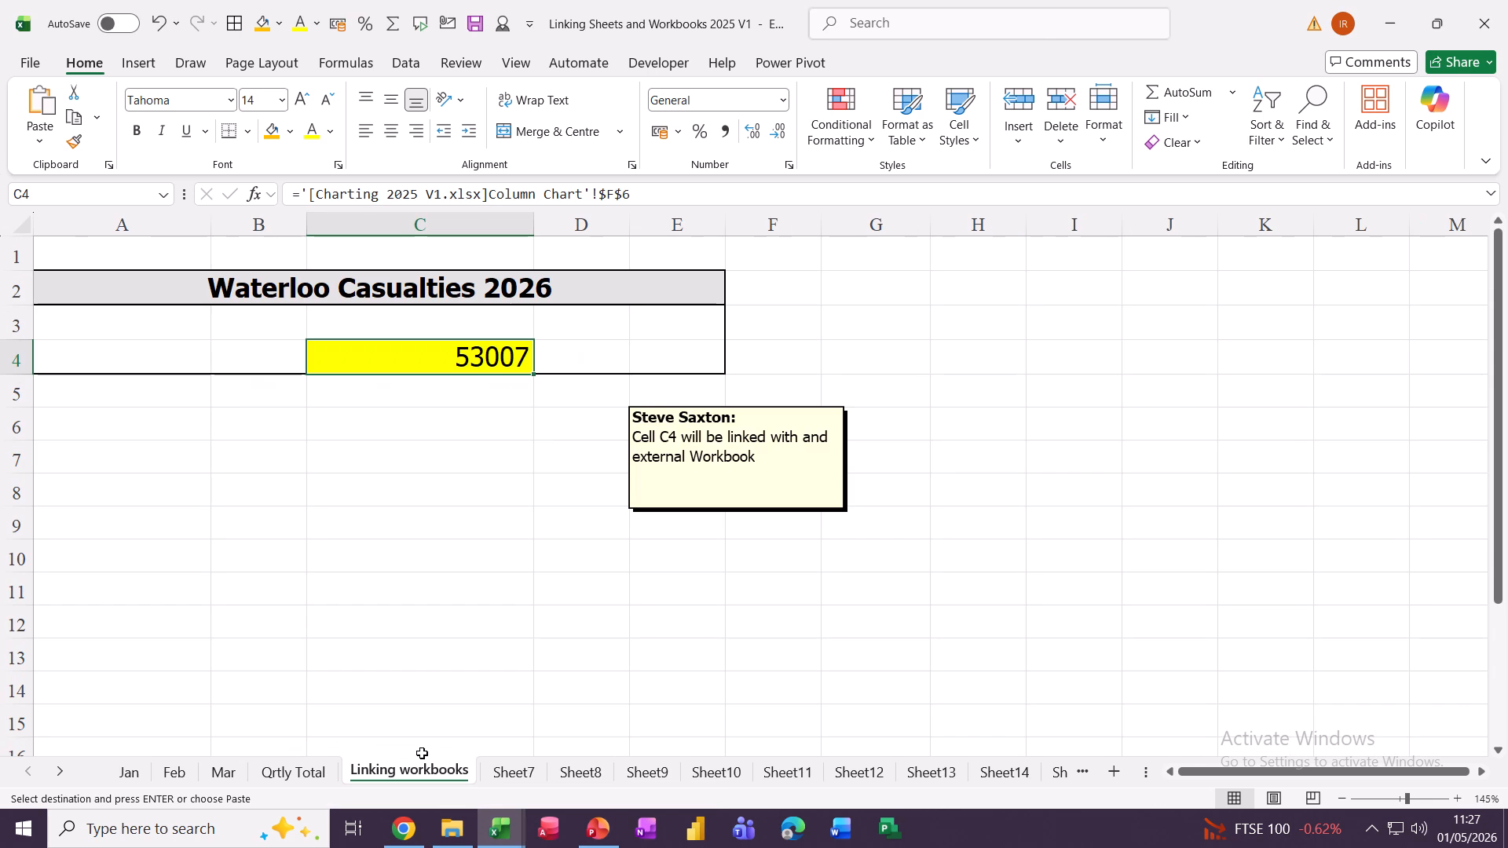
click(876, 303)
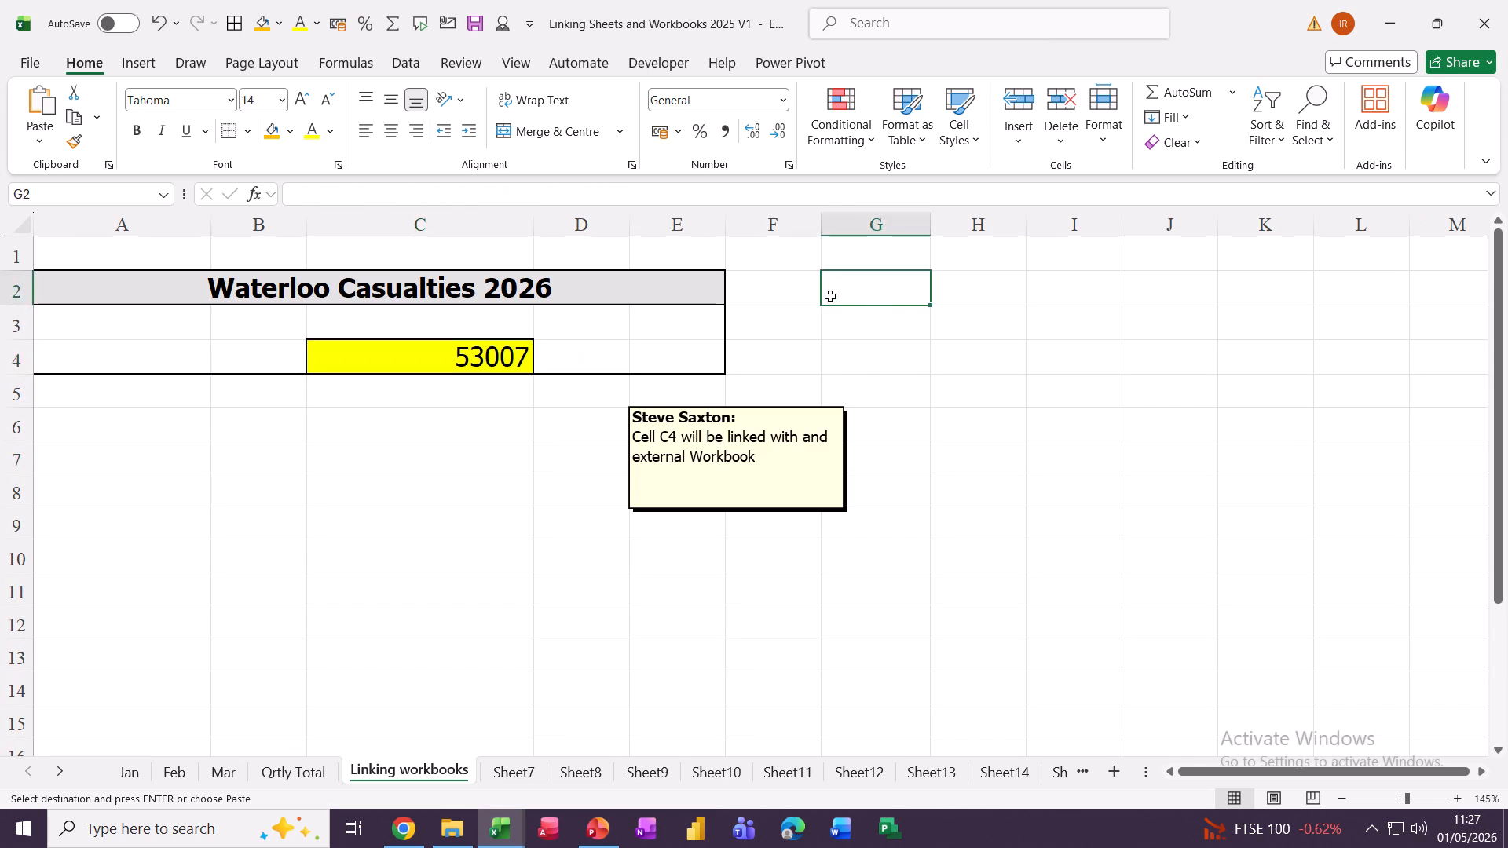
click(39, 142)
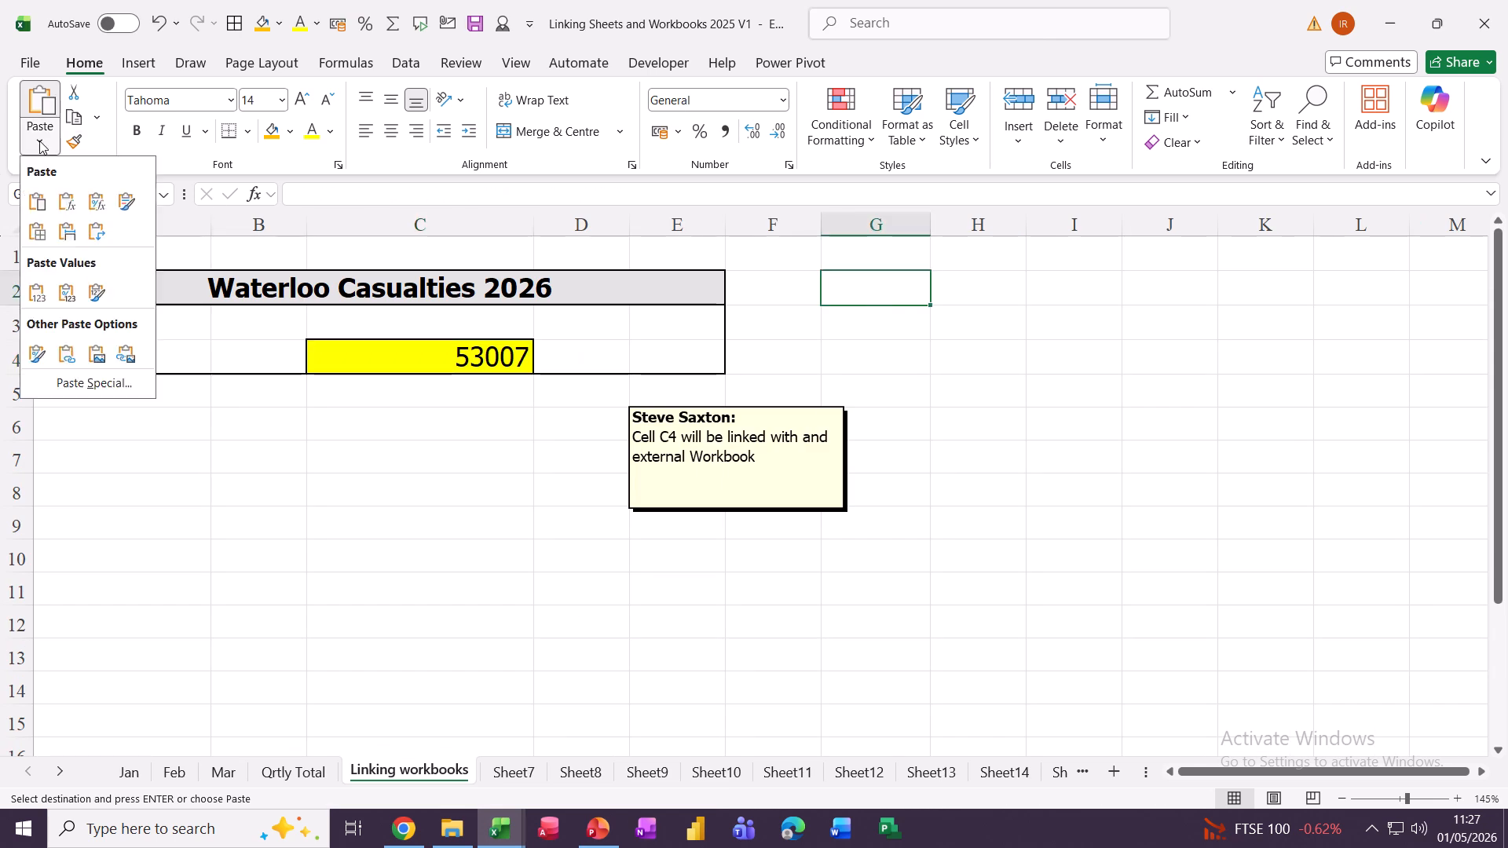
click(66, 358)
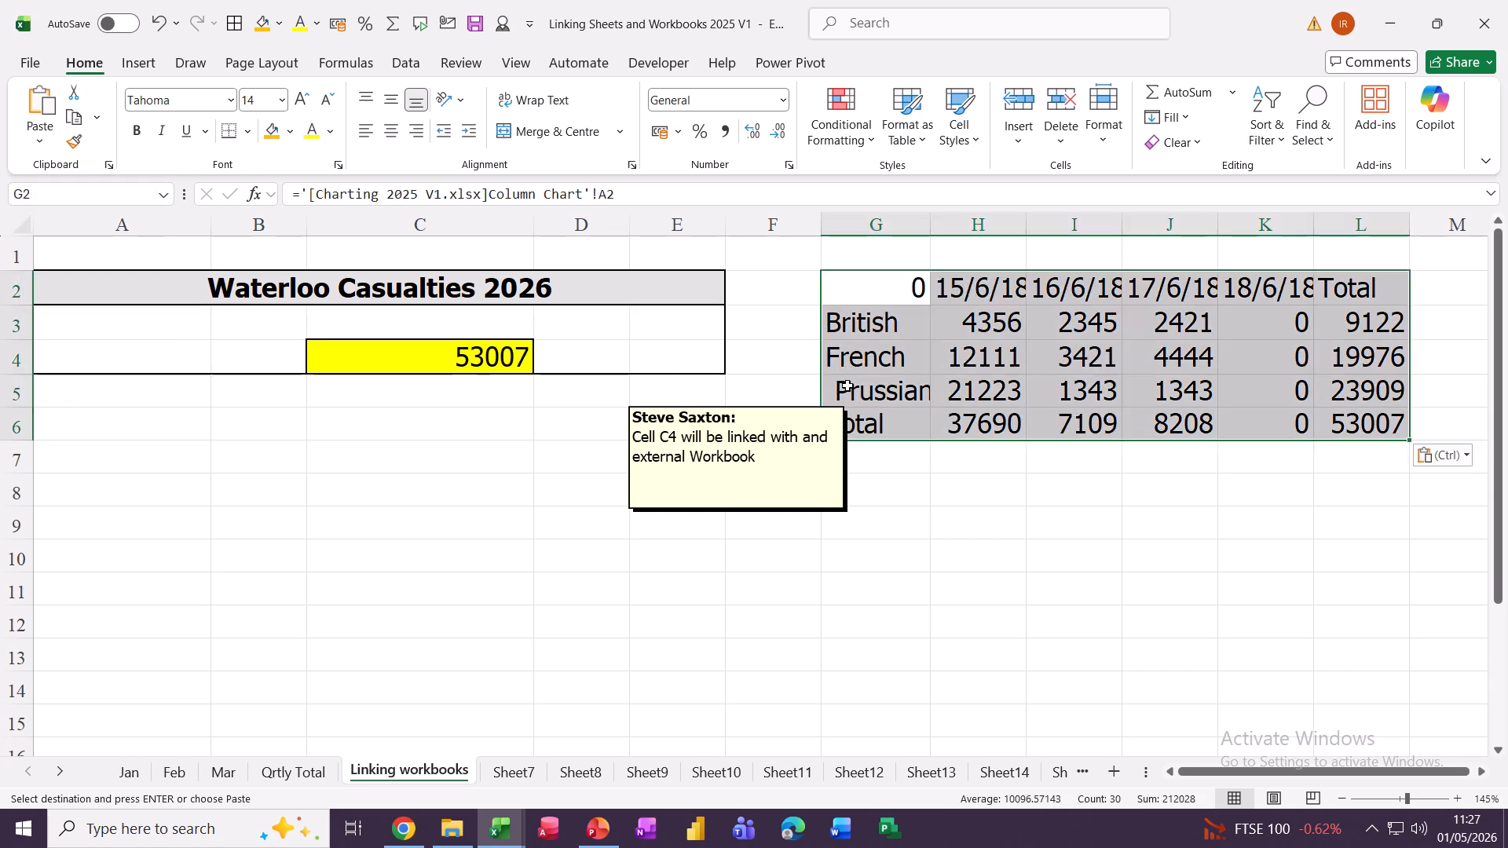
click(994, 328)
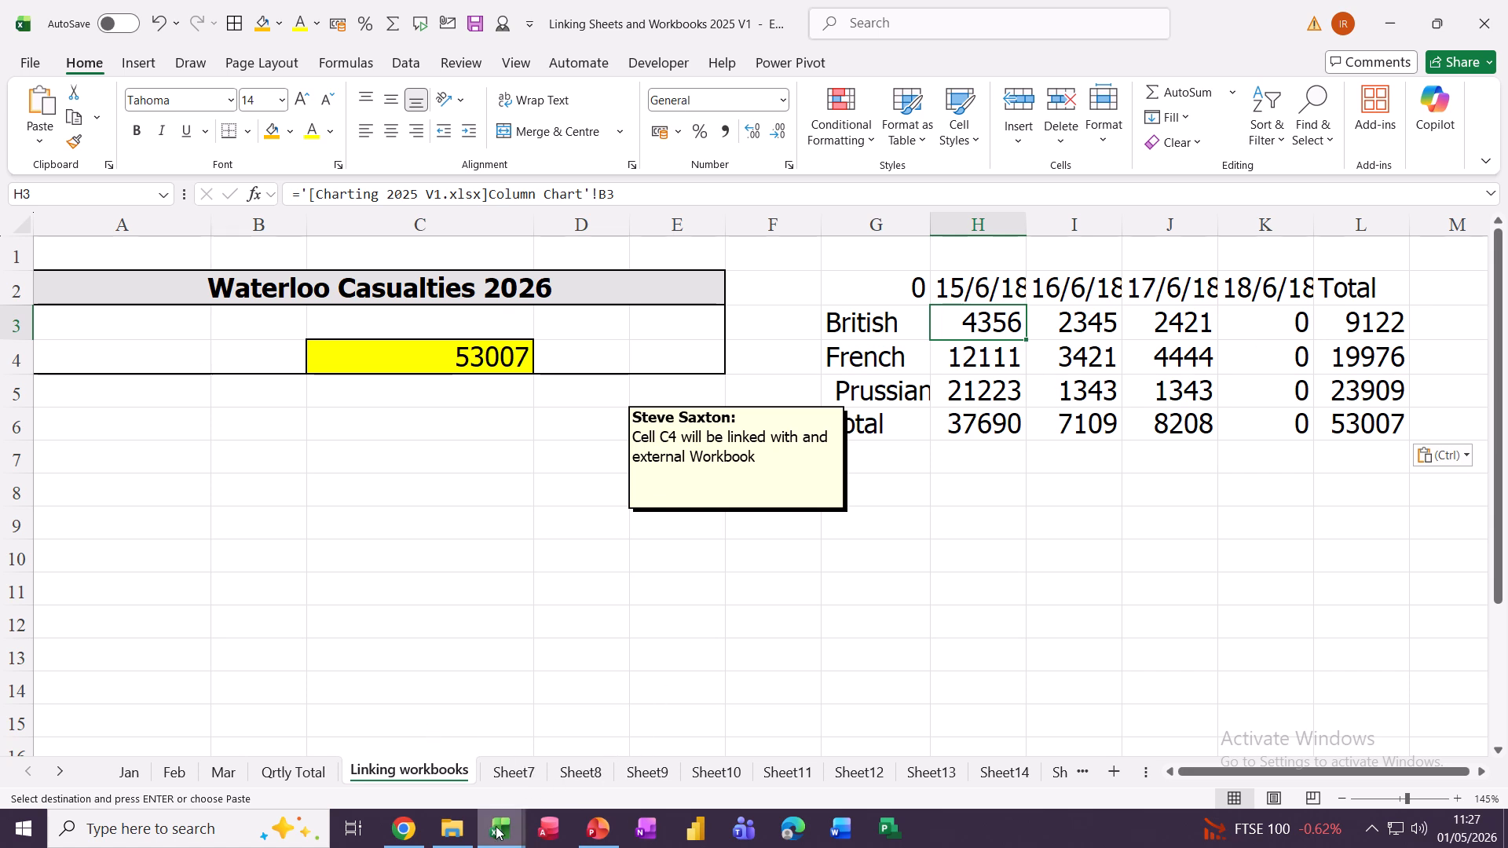
Enter 444, 55 and 666 in E3:E5 of Charting 2025 V1, and return to the Linking workbooks sheet to check the links
mouse_move(500, 828)
click(550, 778)
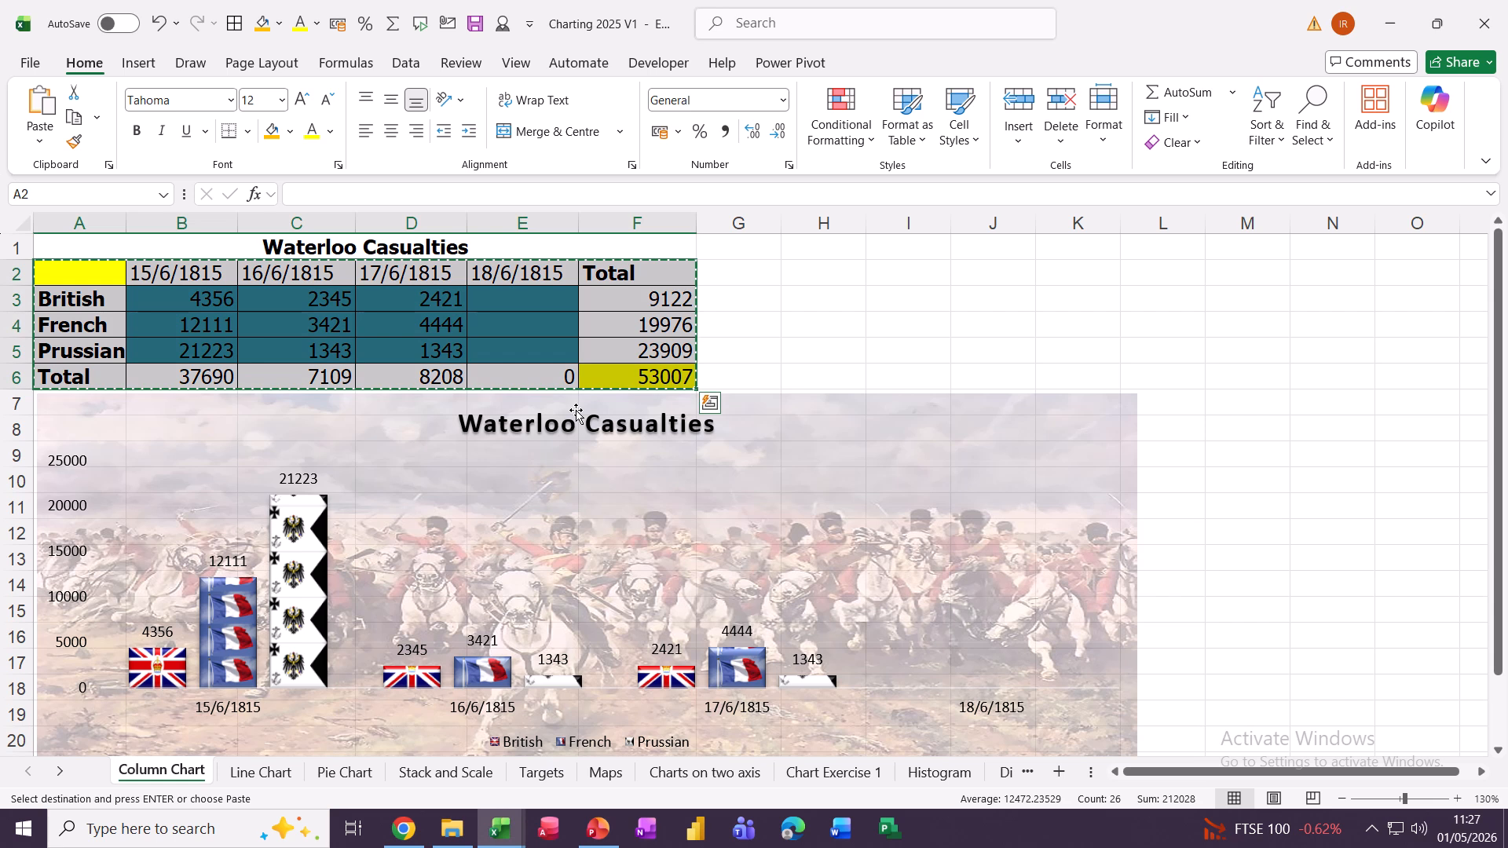
click(496, 305)
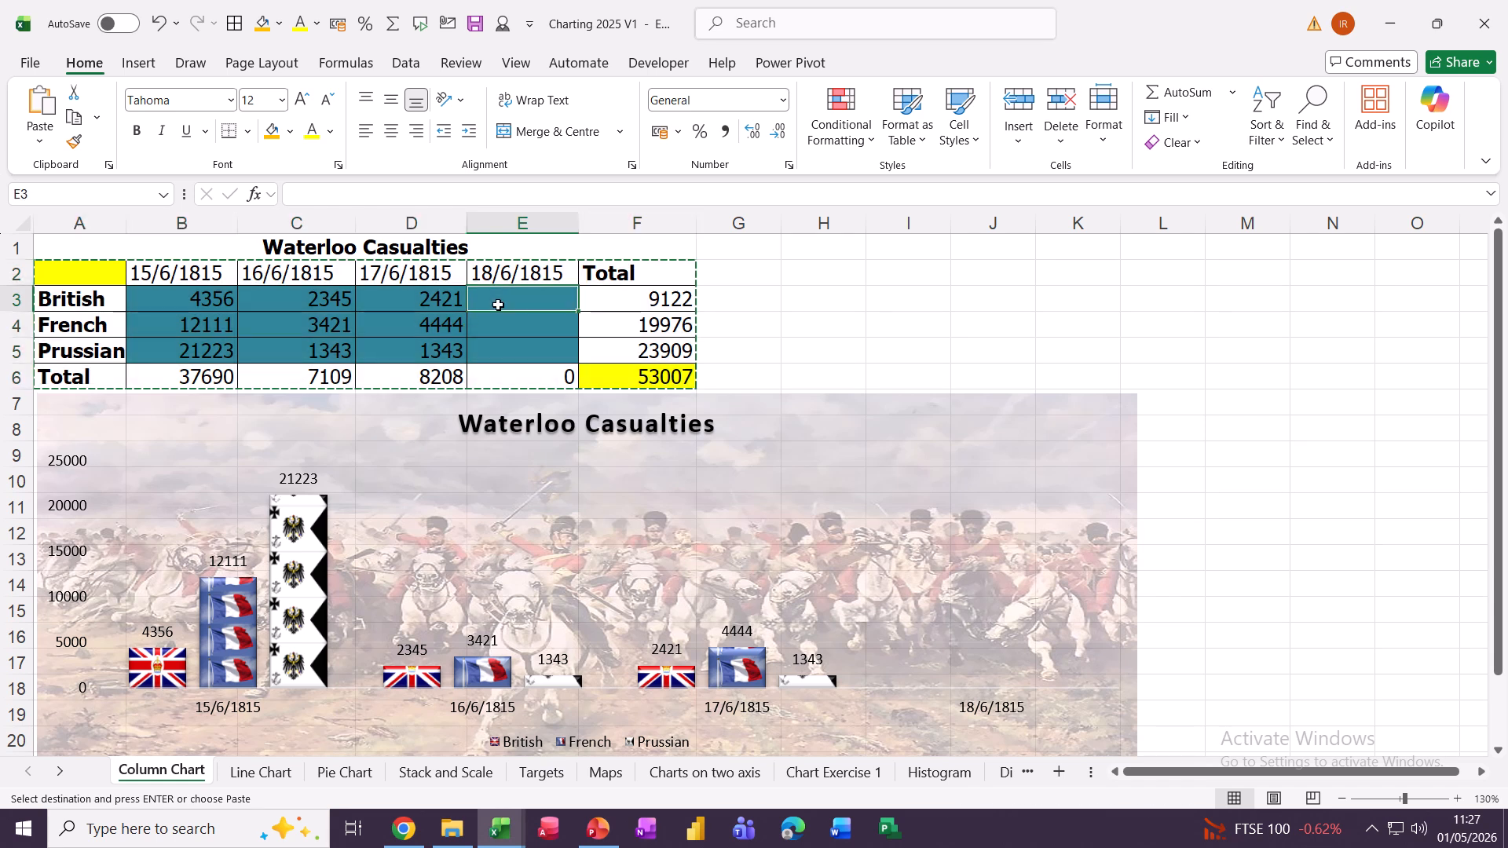
text(444)
key(Return)
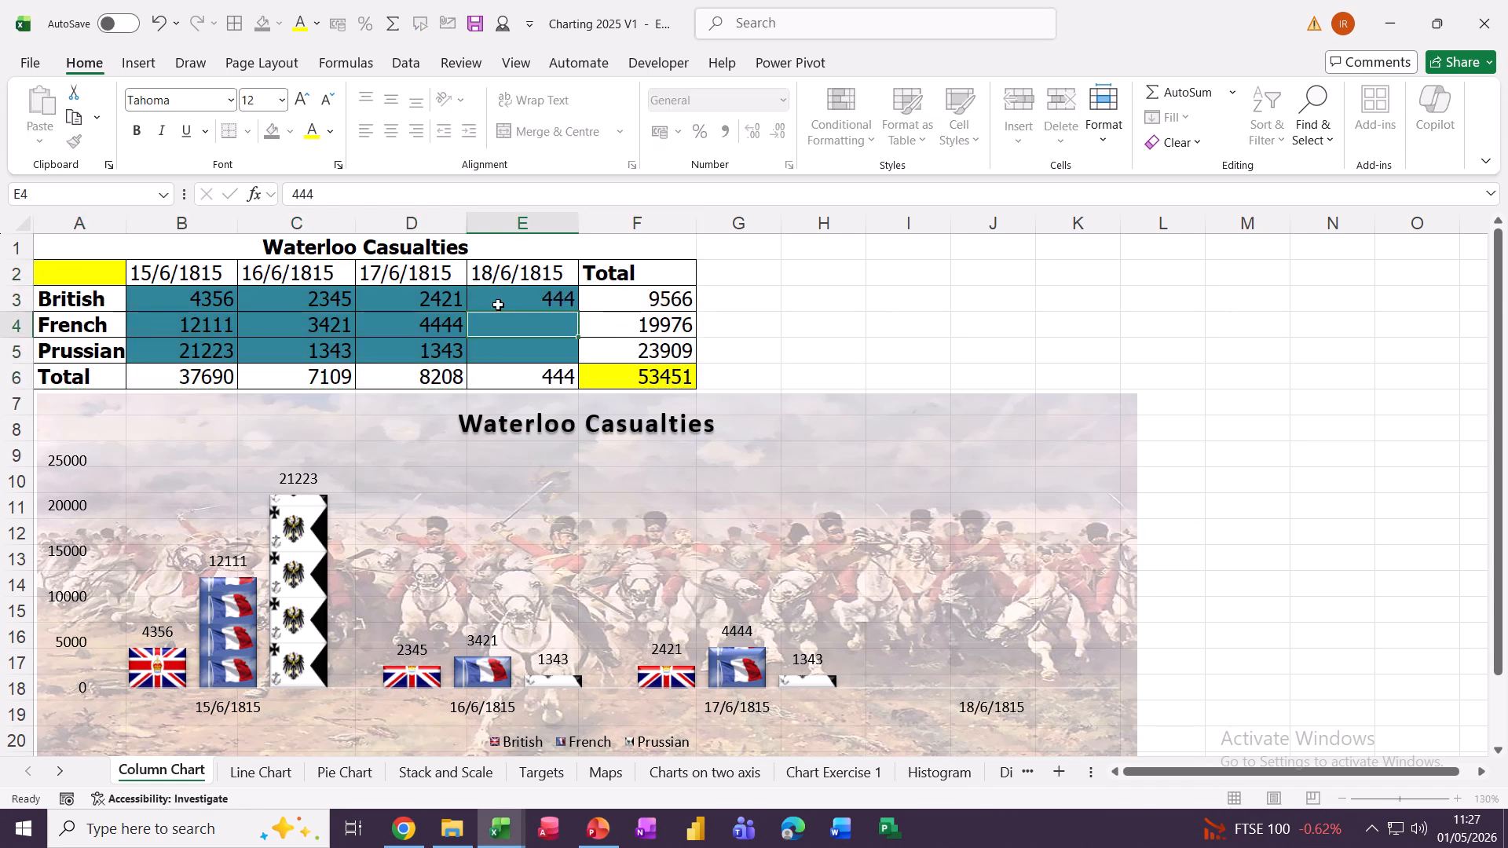
text(55)
key(Return)
text(666)
key(Return)
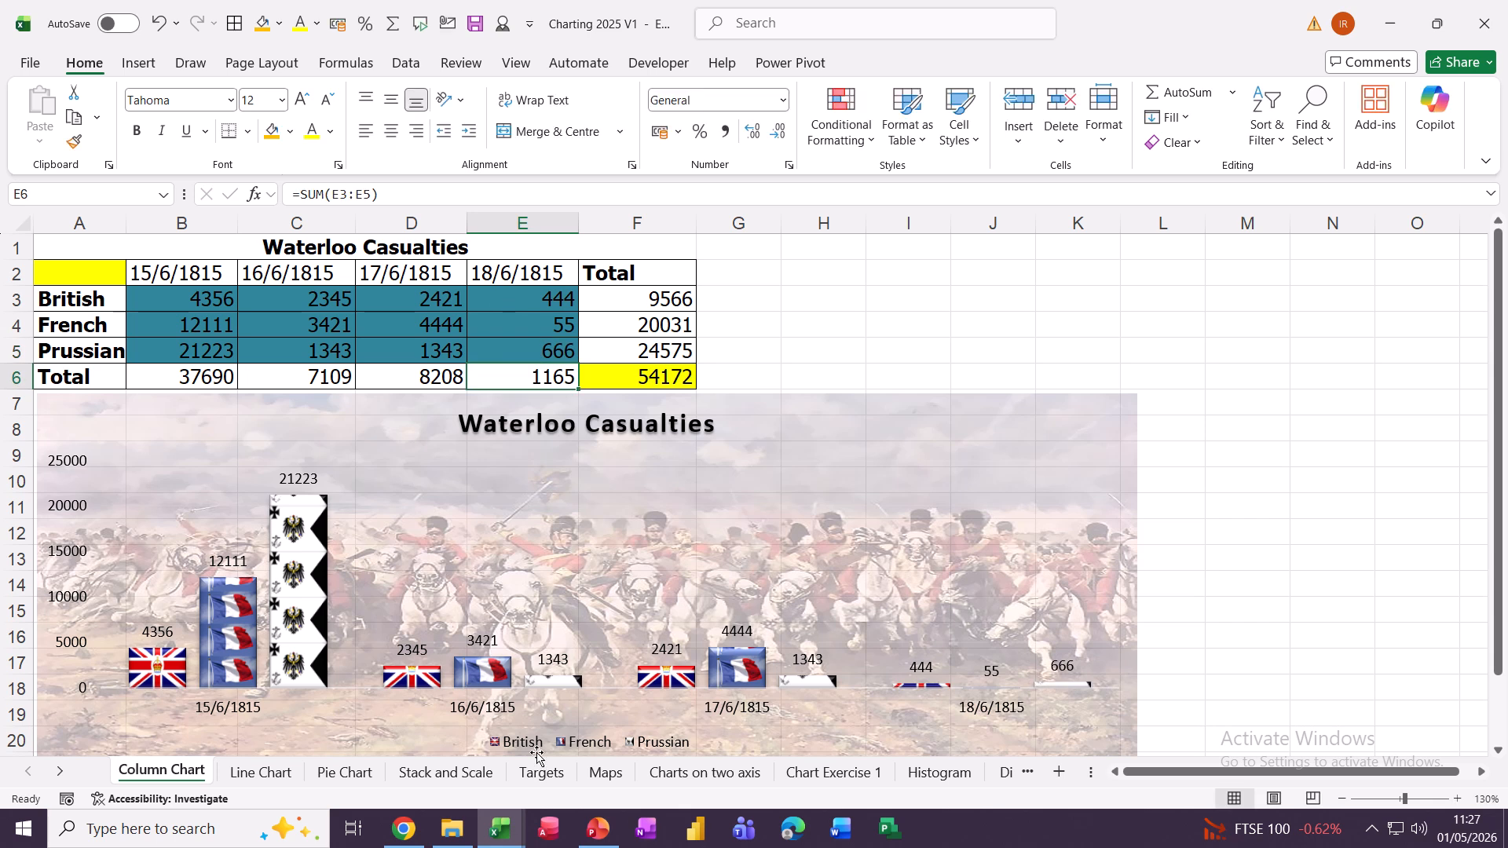
click(497, 833)
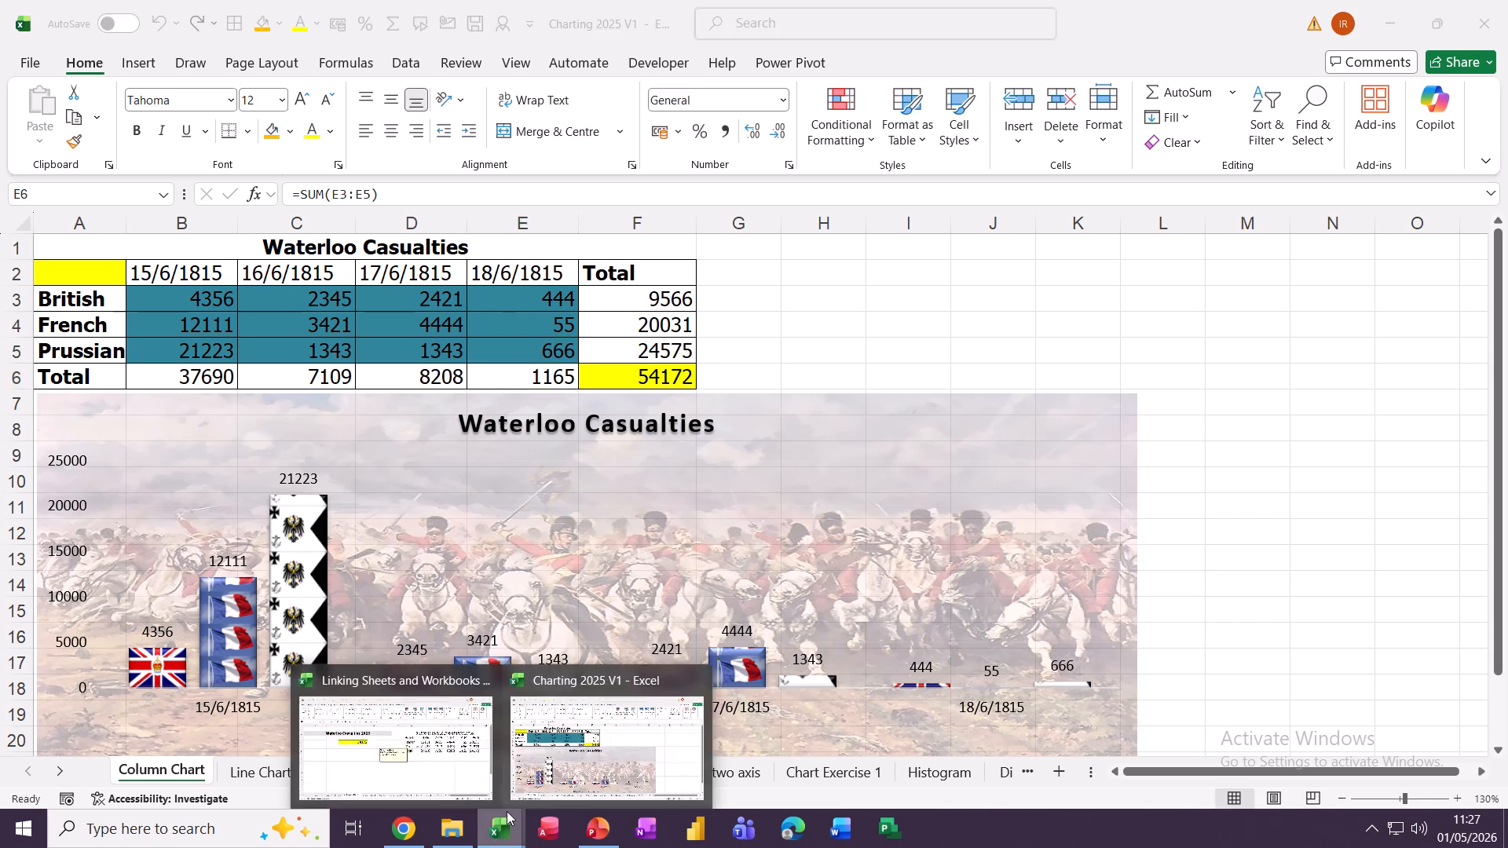
click(497, 732)
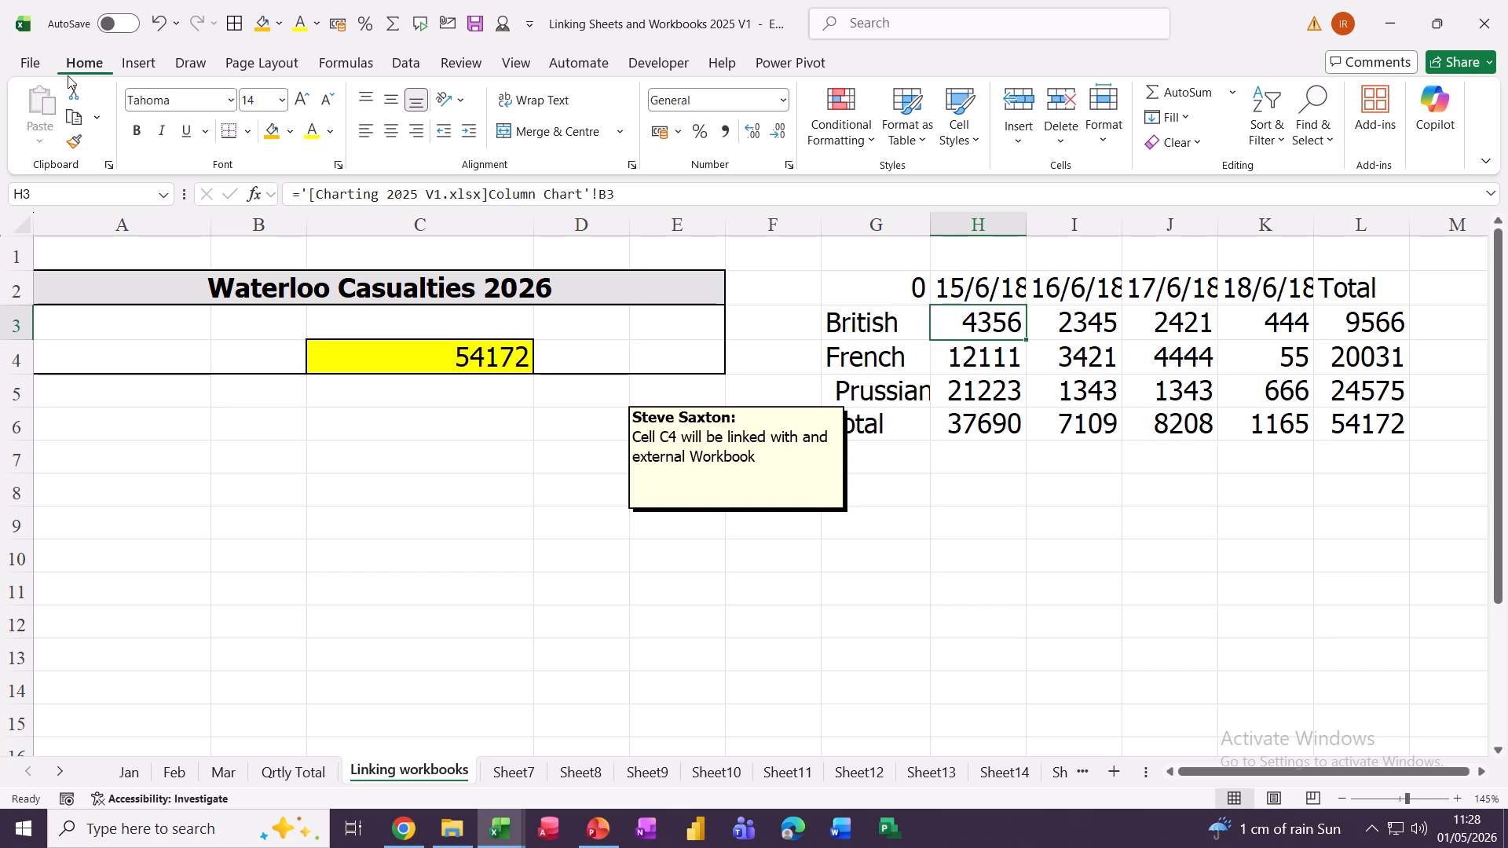
Review the workbook's links to external files in Workbook Links, and close it
click(29, 66)
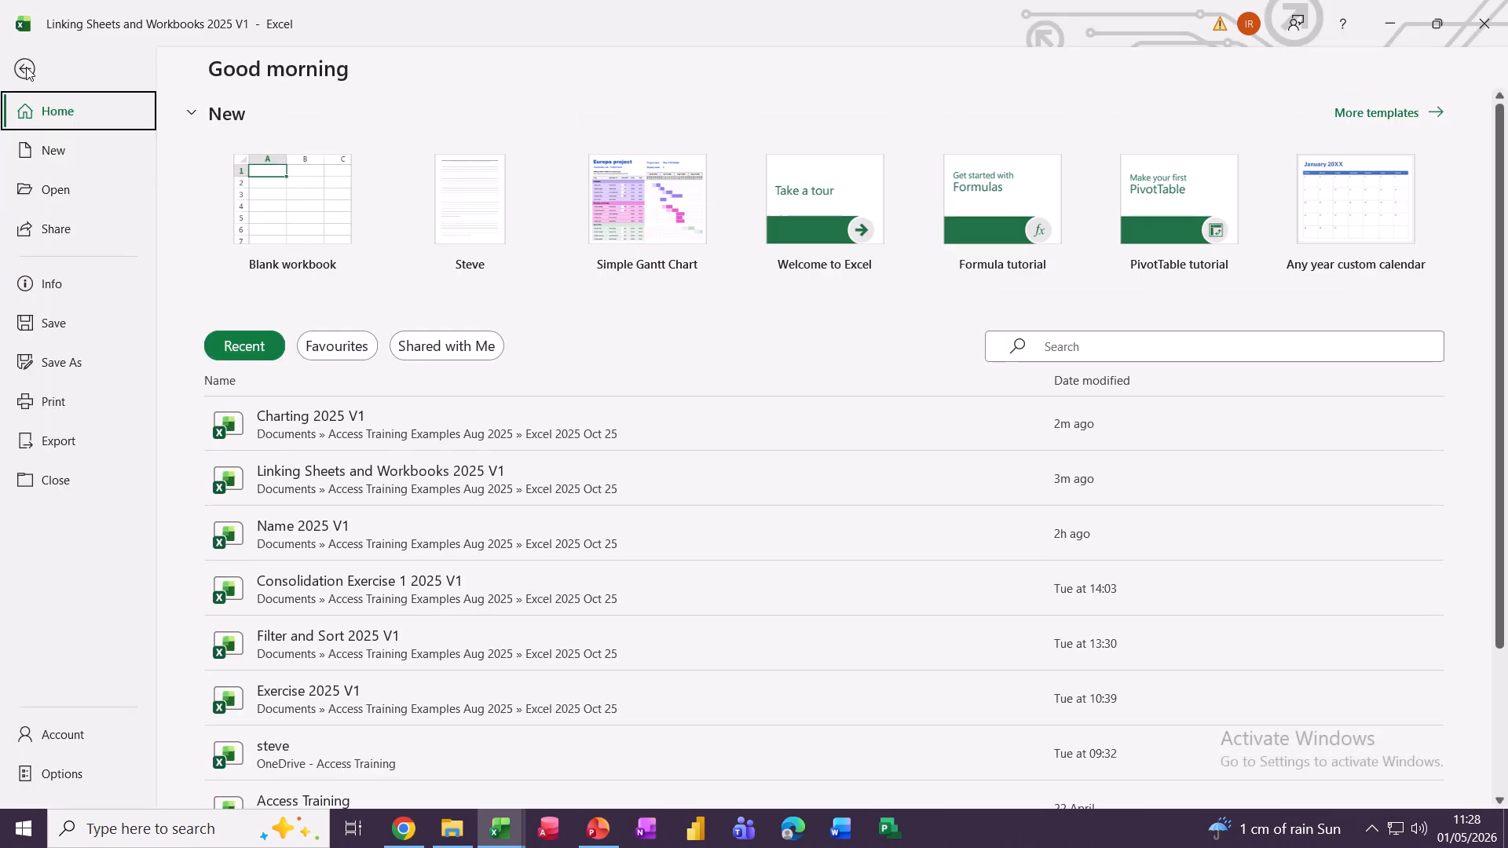
click(43, 285)
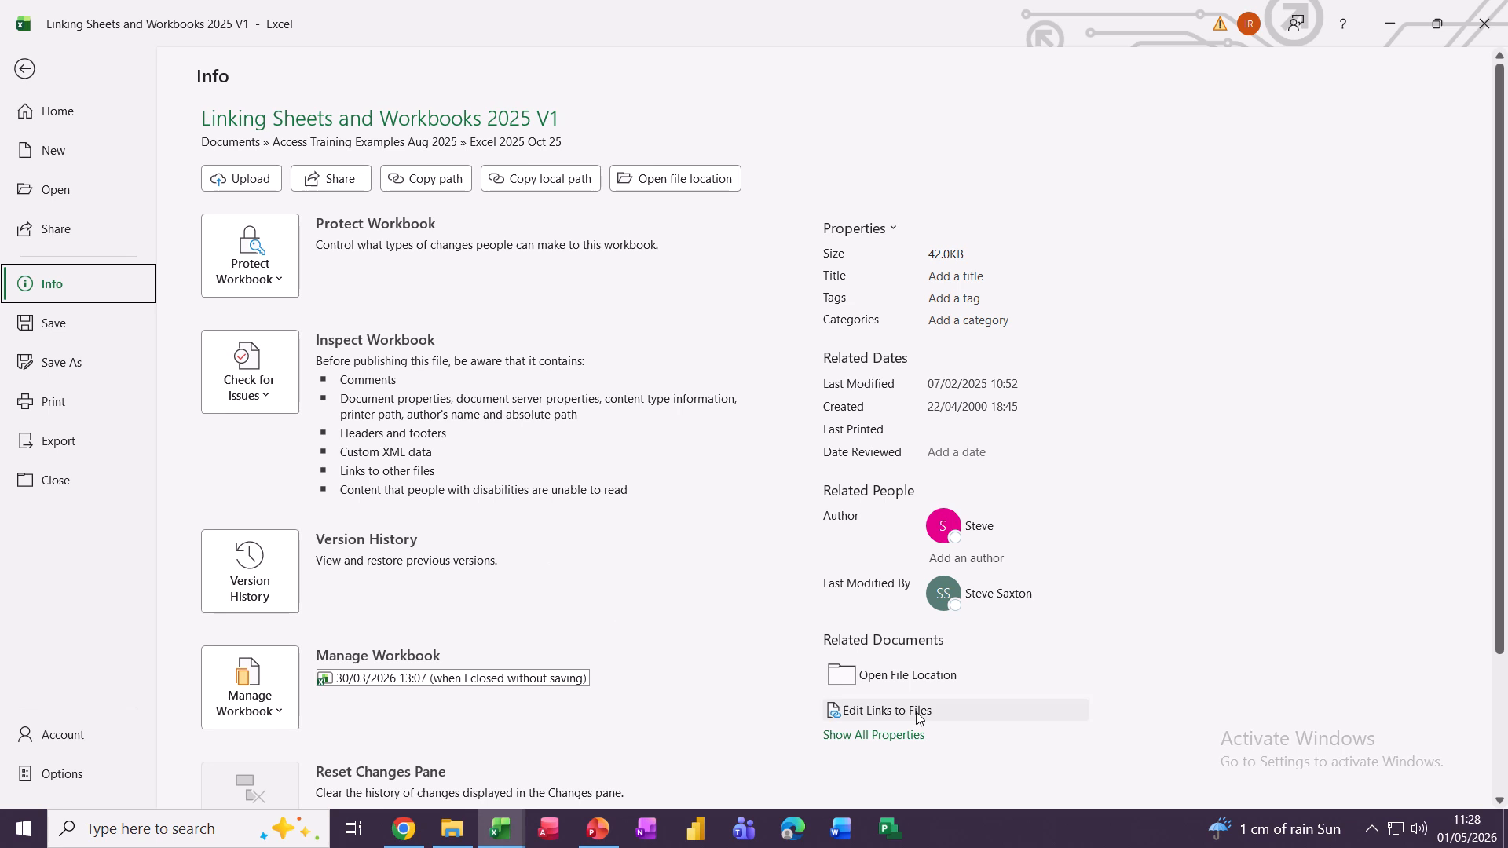
click(849, 712)
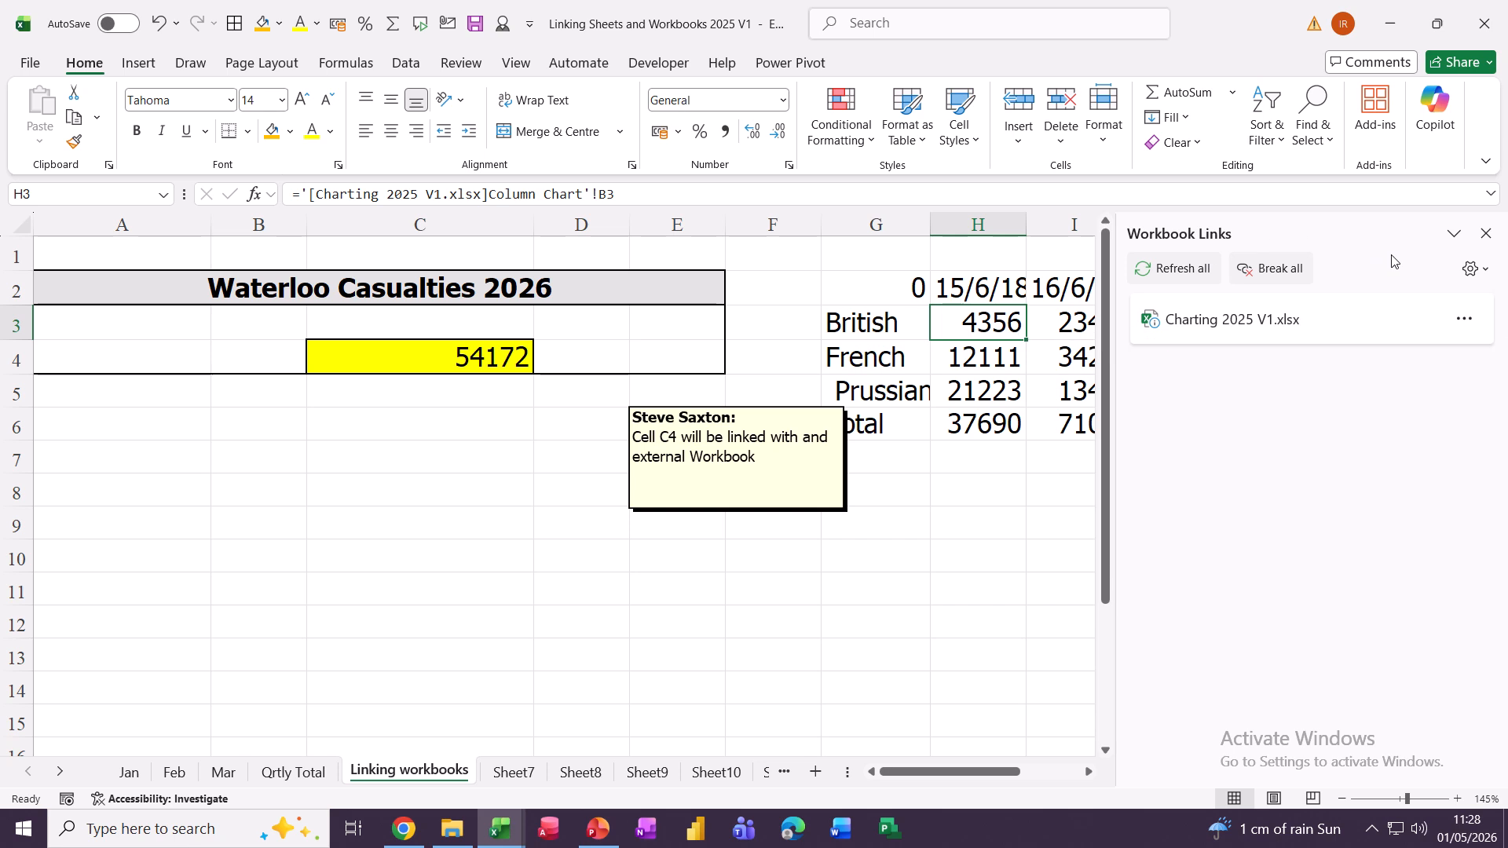
click(1486, 234)
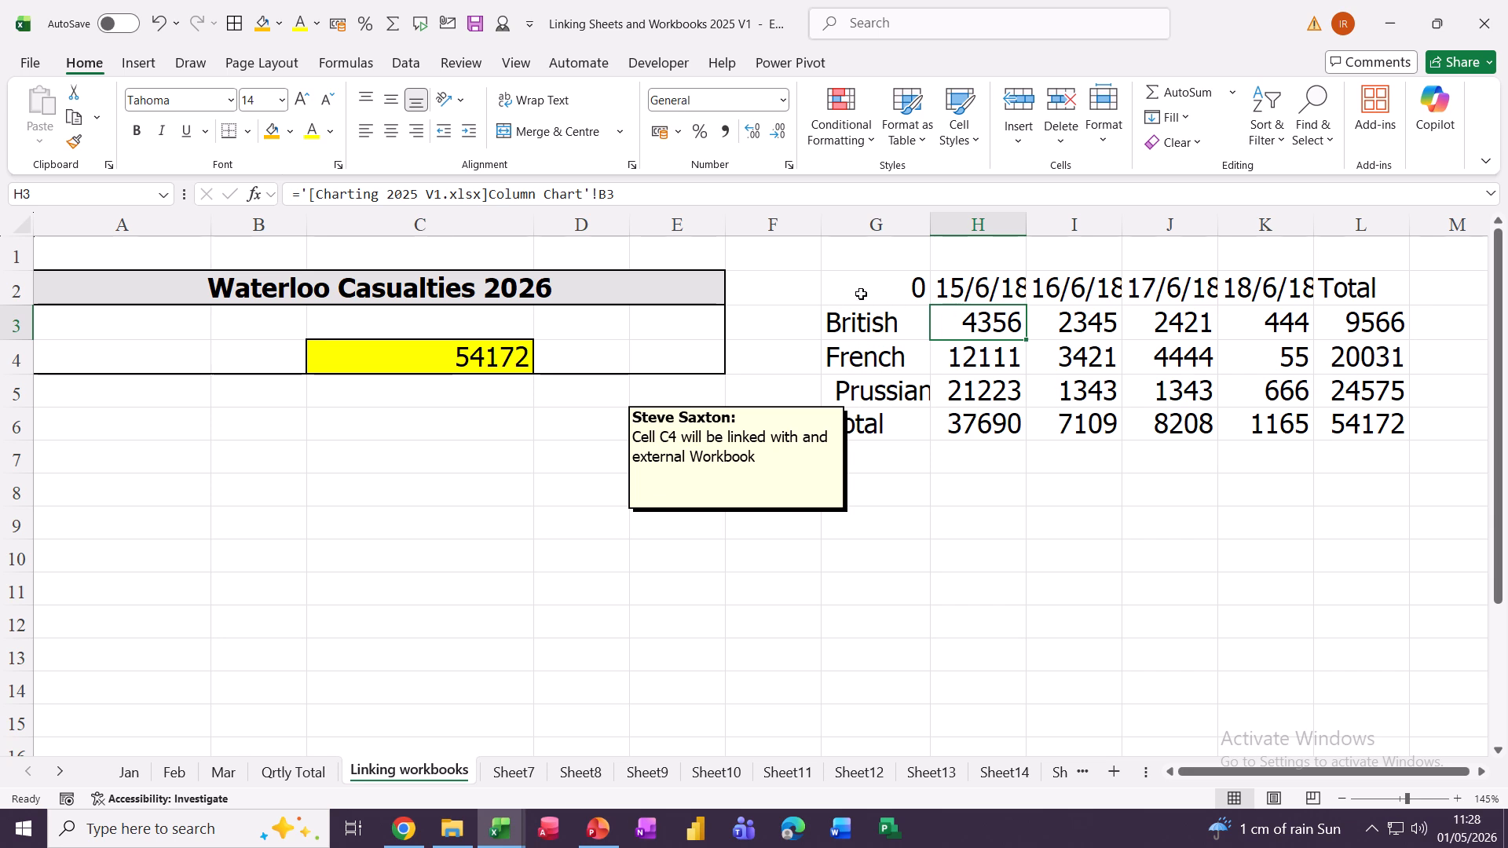
Create a blank document in Word, and copy the casualties table A2:F6 from the Charting 2025 V1 workbook
drag(860, 293, 1336, 416)
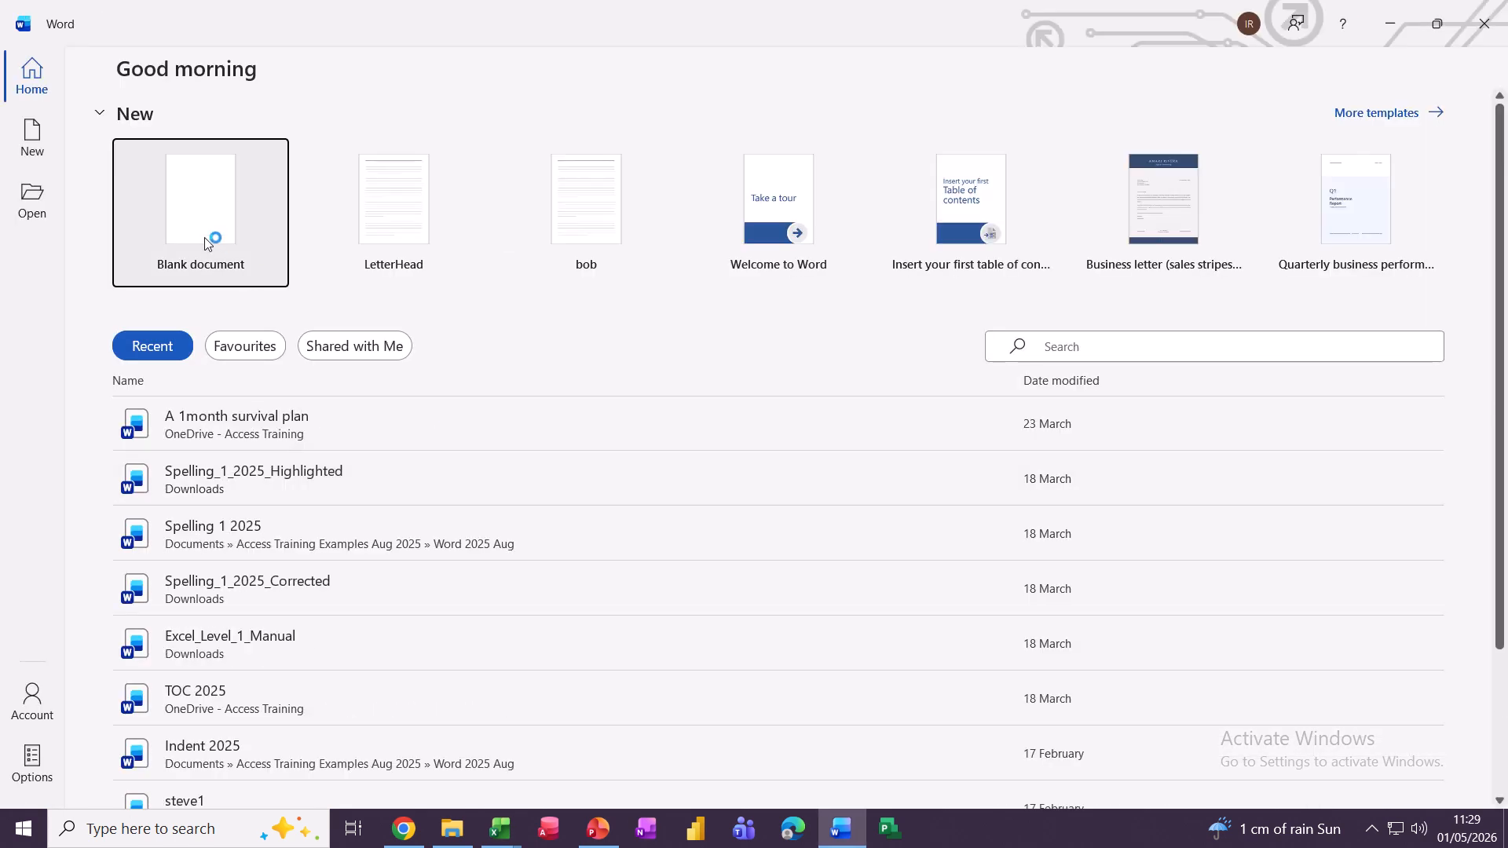
click(206, 236)
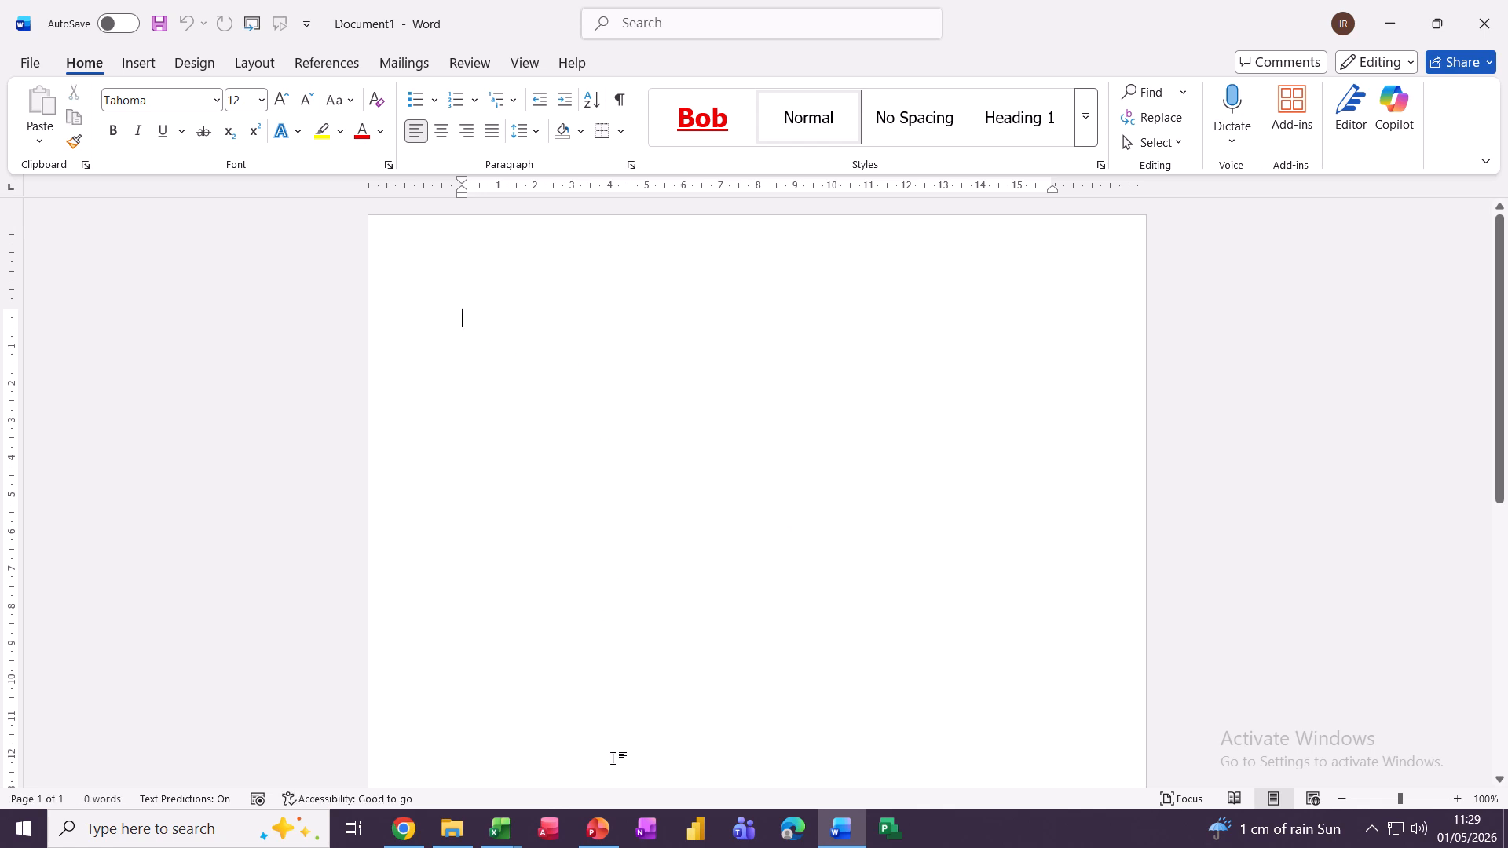
mouse_move(501, 832)
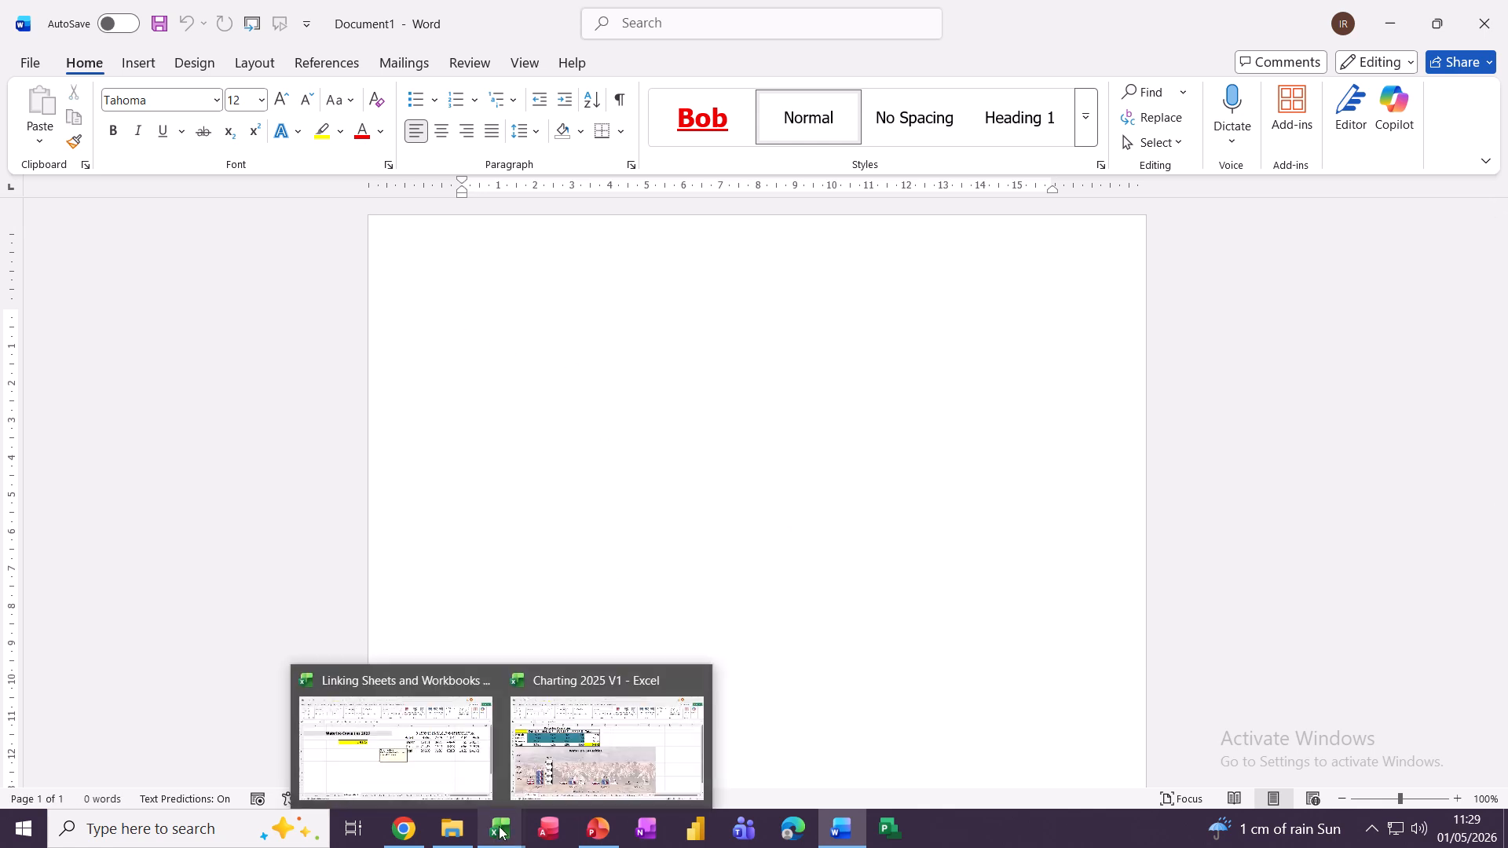
click(556, 786)
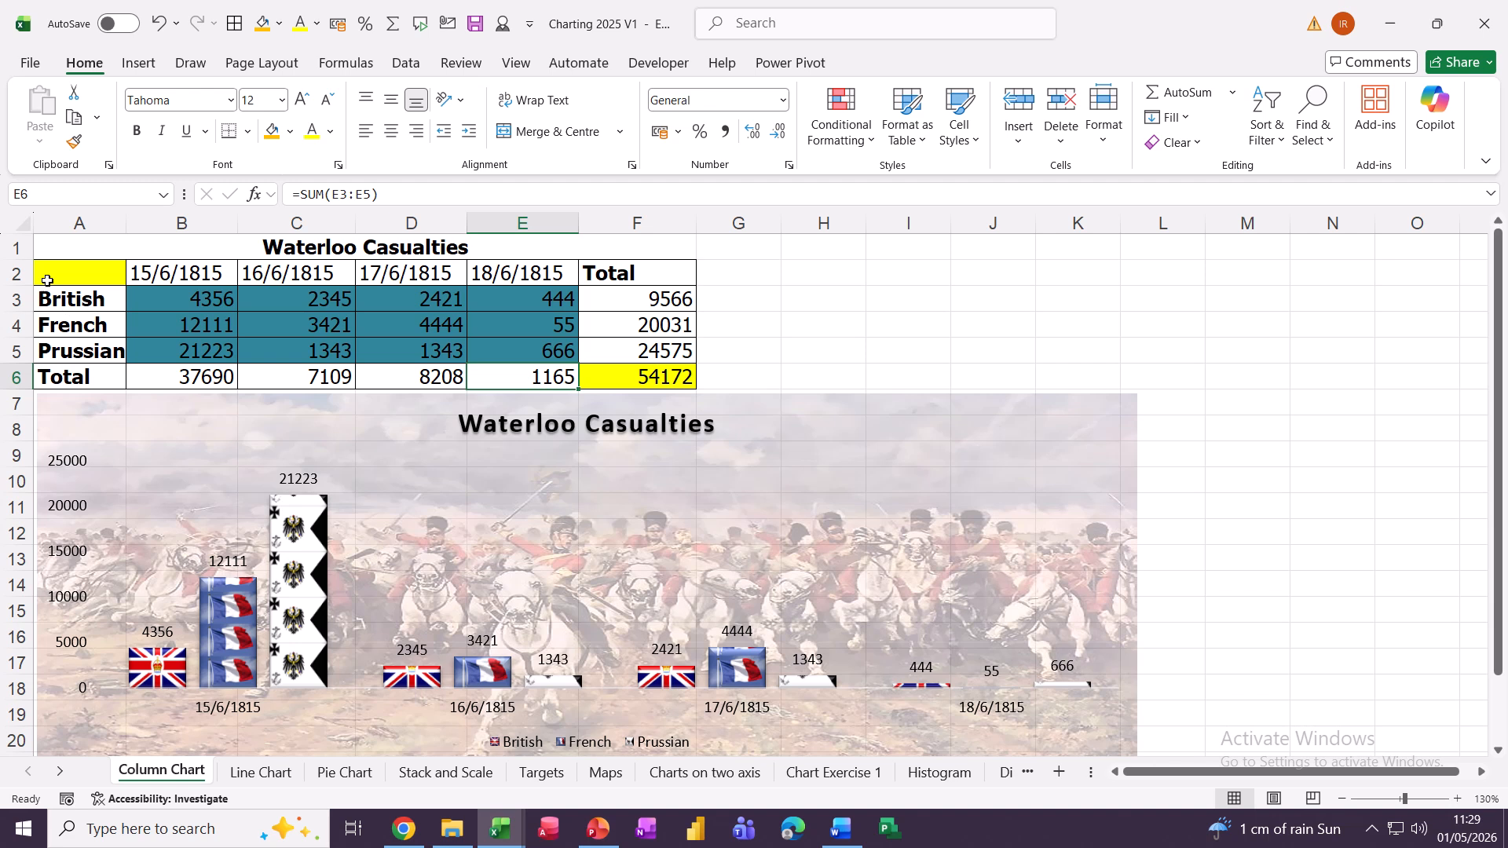
drag(47, 271, 633, 377)
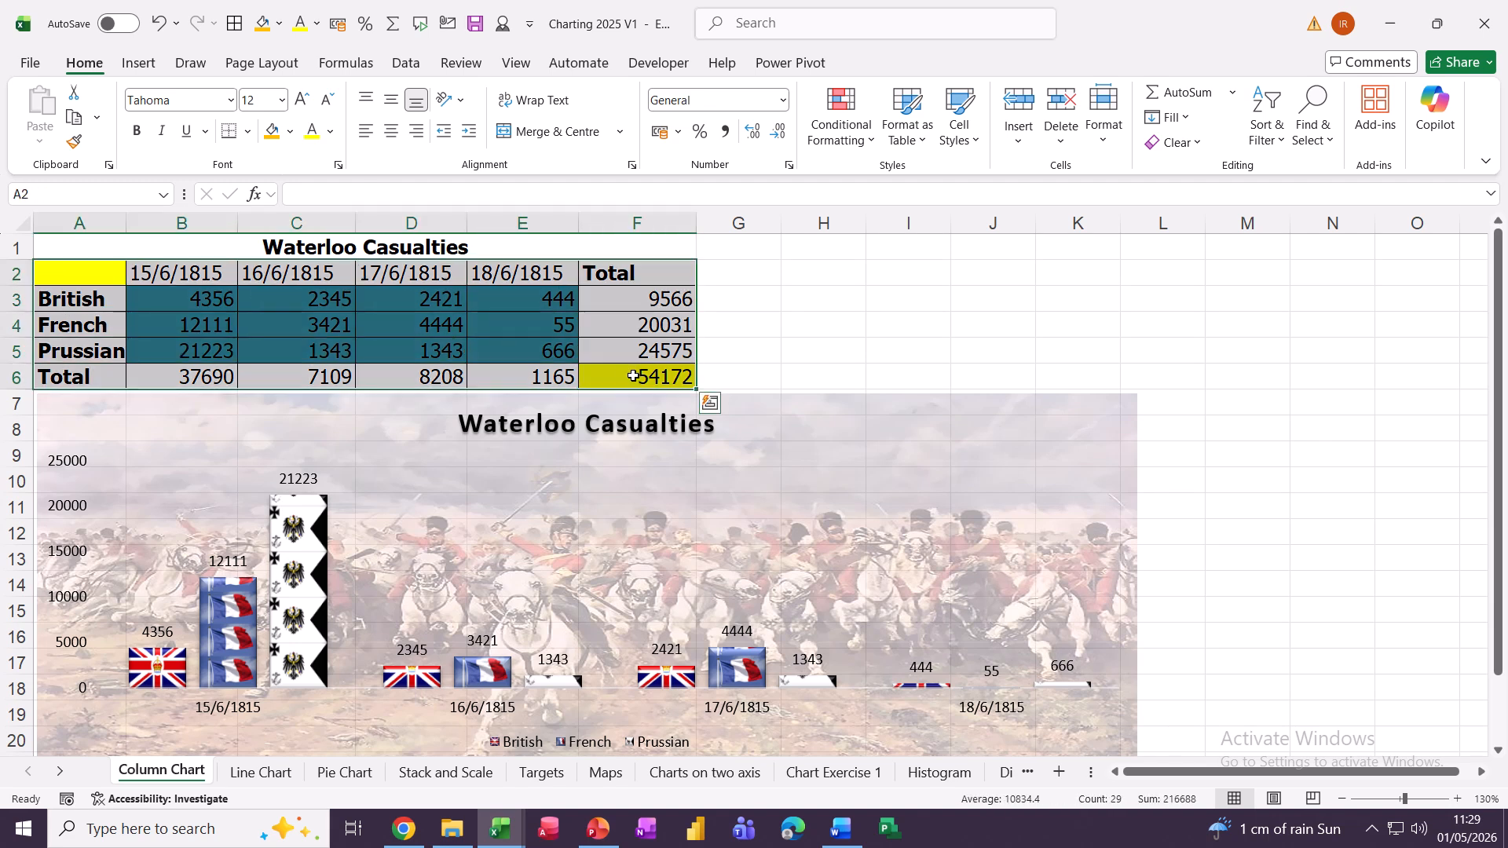
key(ctrl+c)
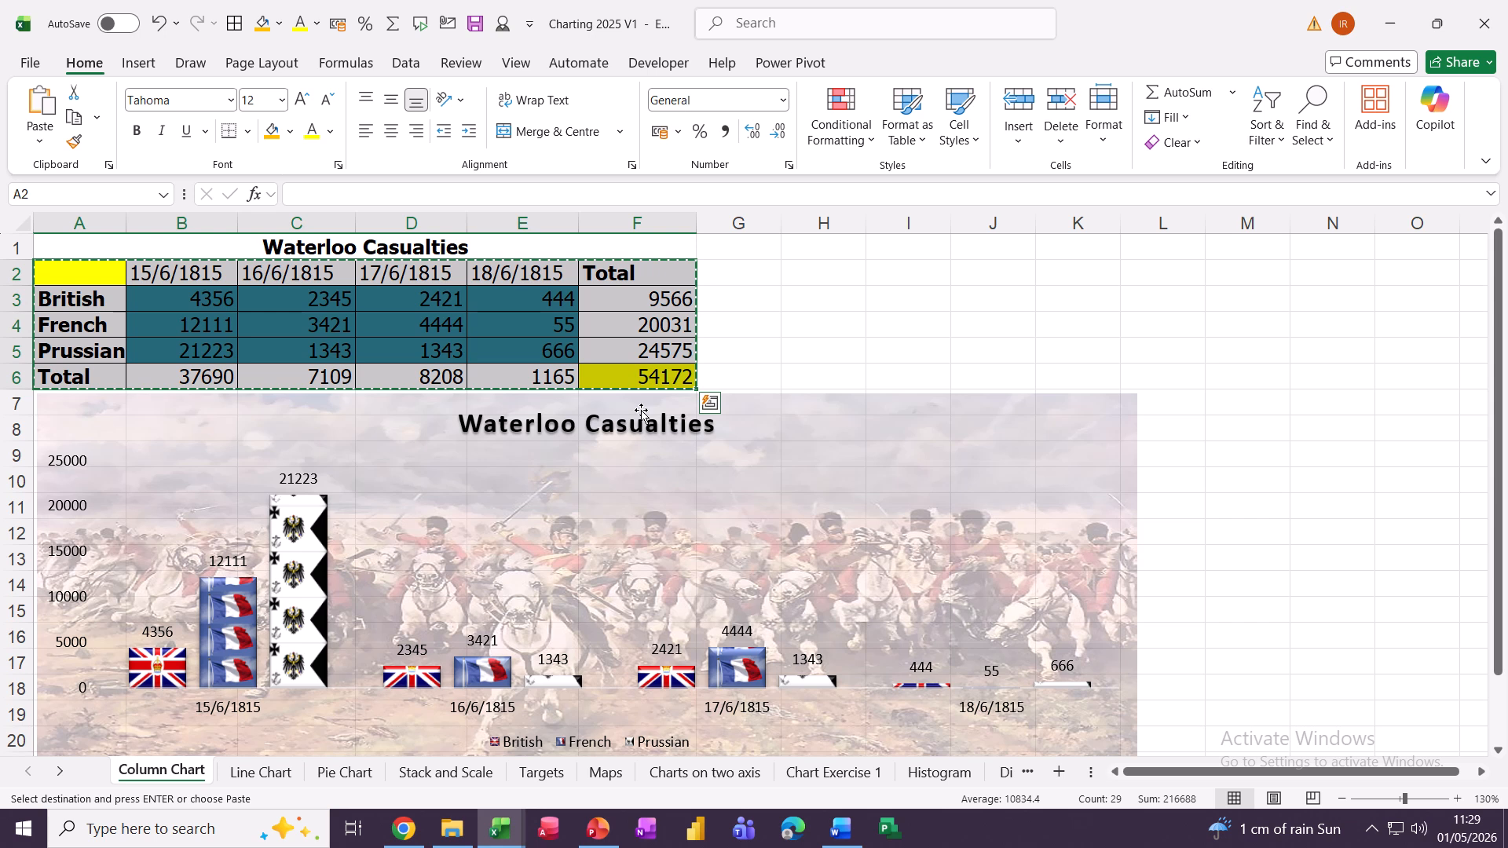
Paste the copied casualties table into the blank Word document as a link using the destination styles
click(840, 829)
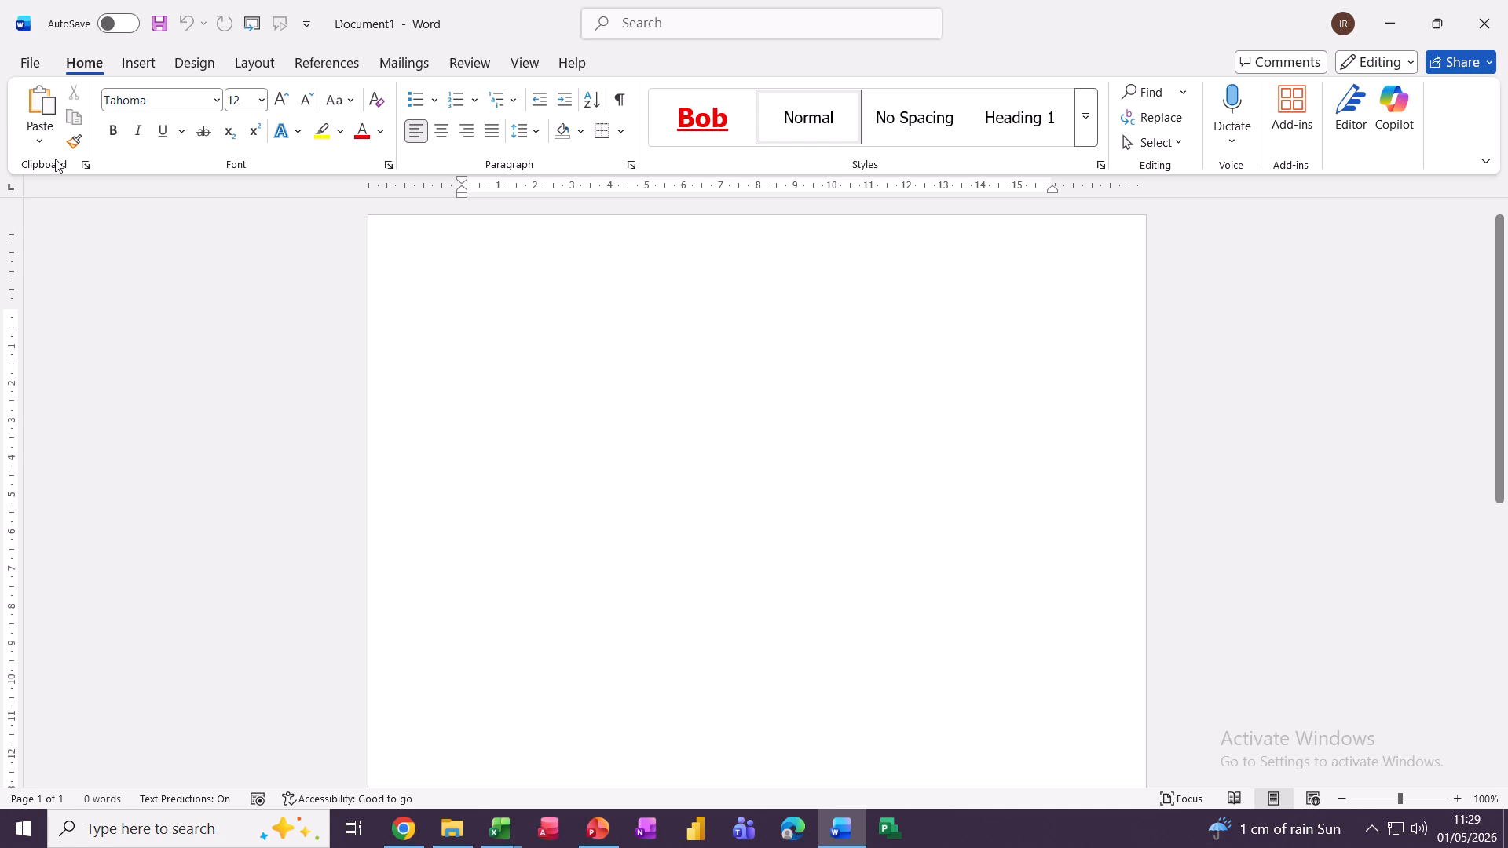
click(41, 144)
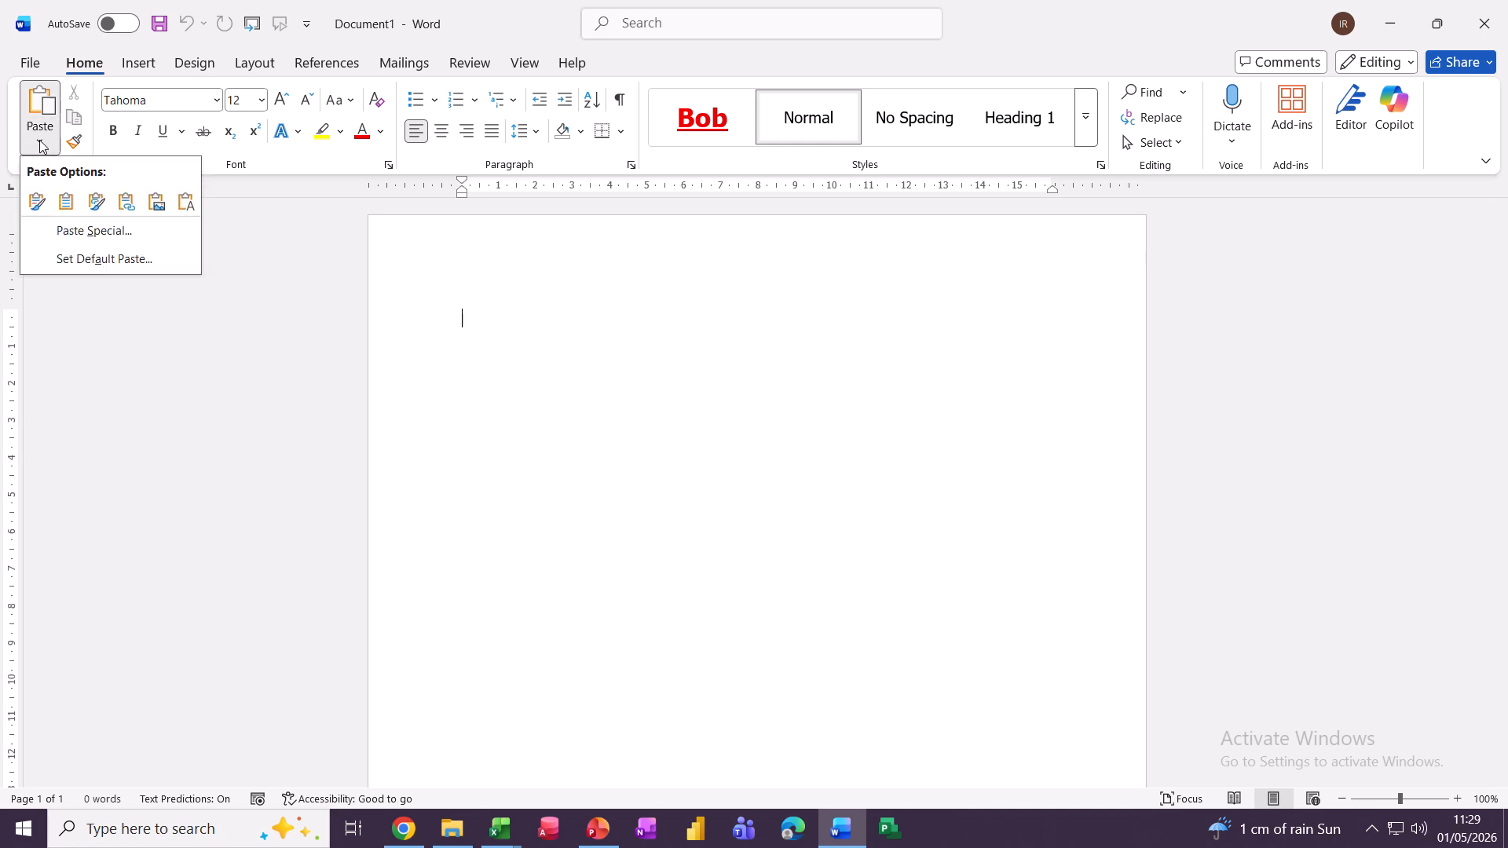
click(128, 205)
click(577, 364)
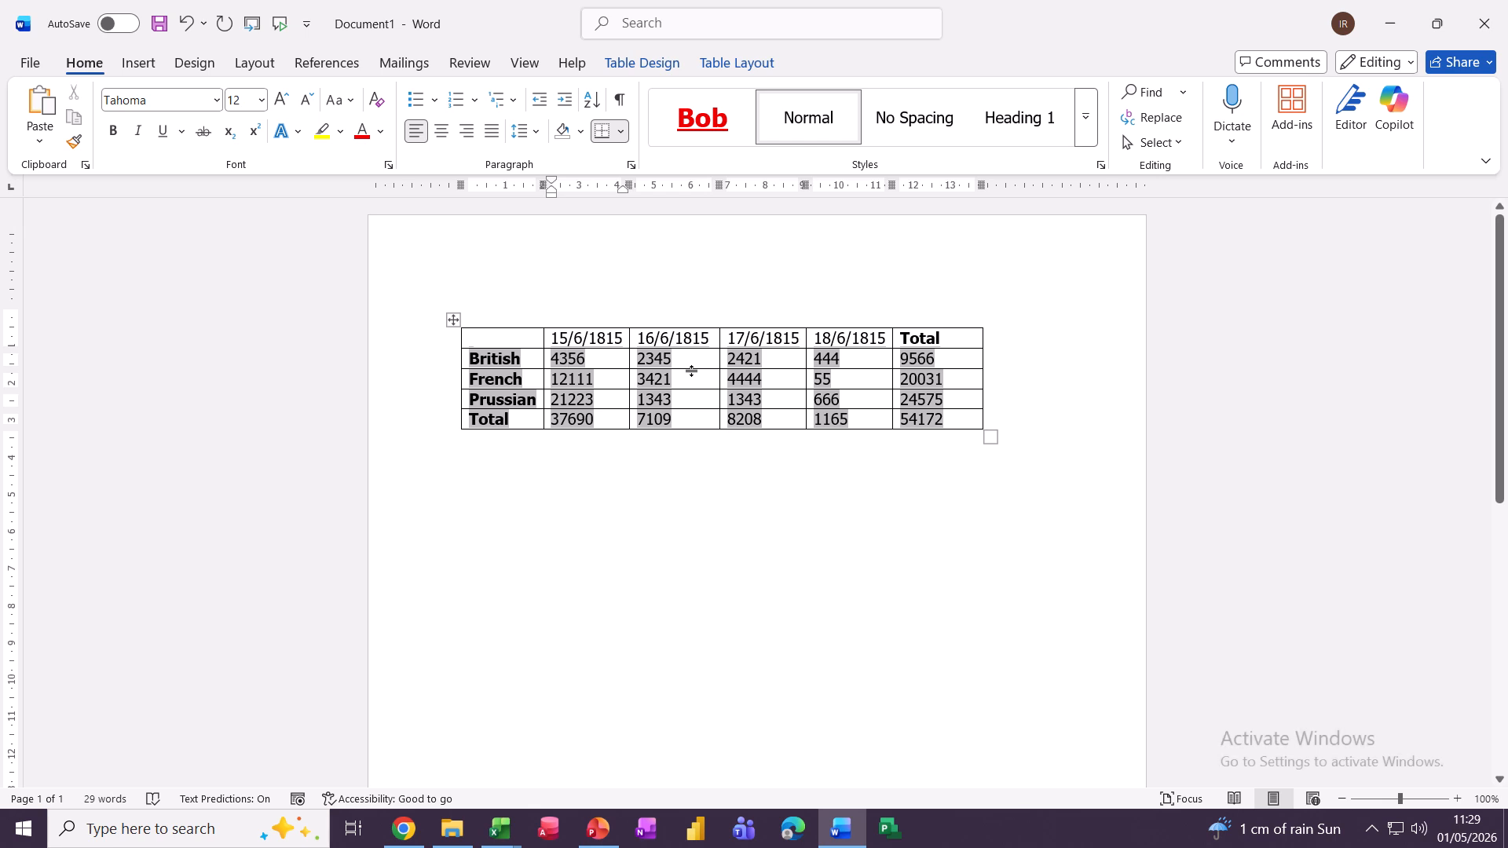
click(570, 468)
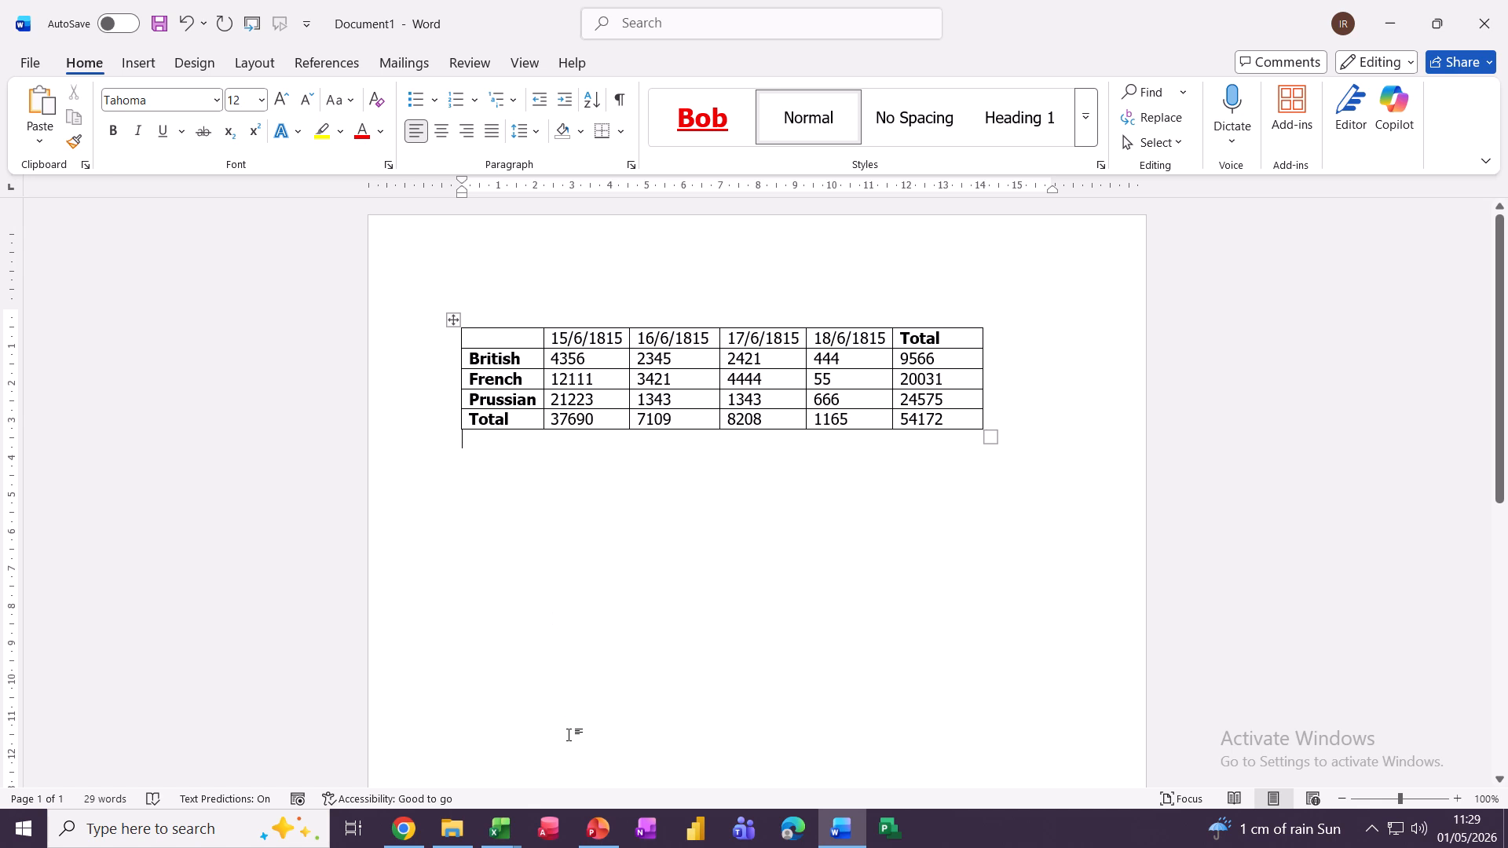
Clear the 18/6/1815 figures in E3:E5 of Charting 2025 V1, and check the linked table in the Word document
click(501, 829)
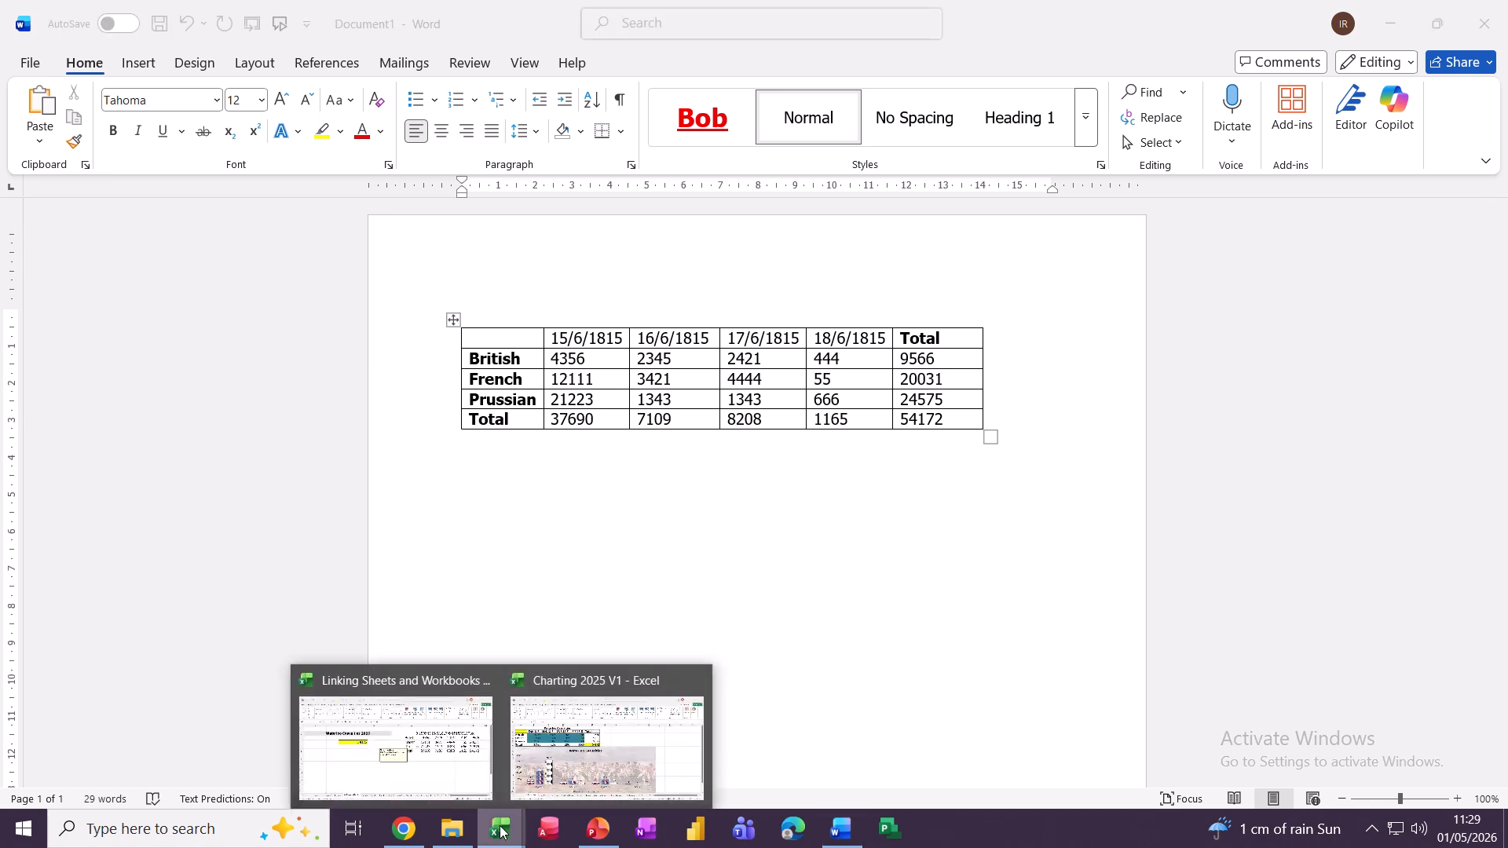
mouse_move(477, 765)
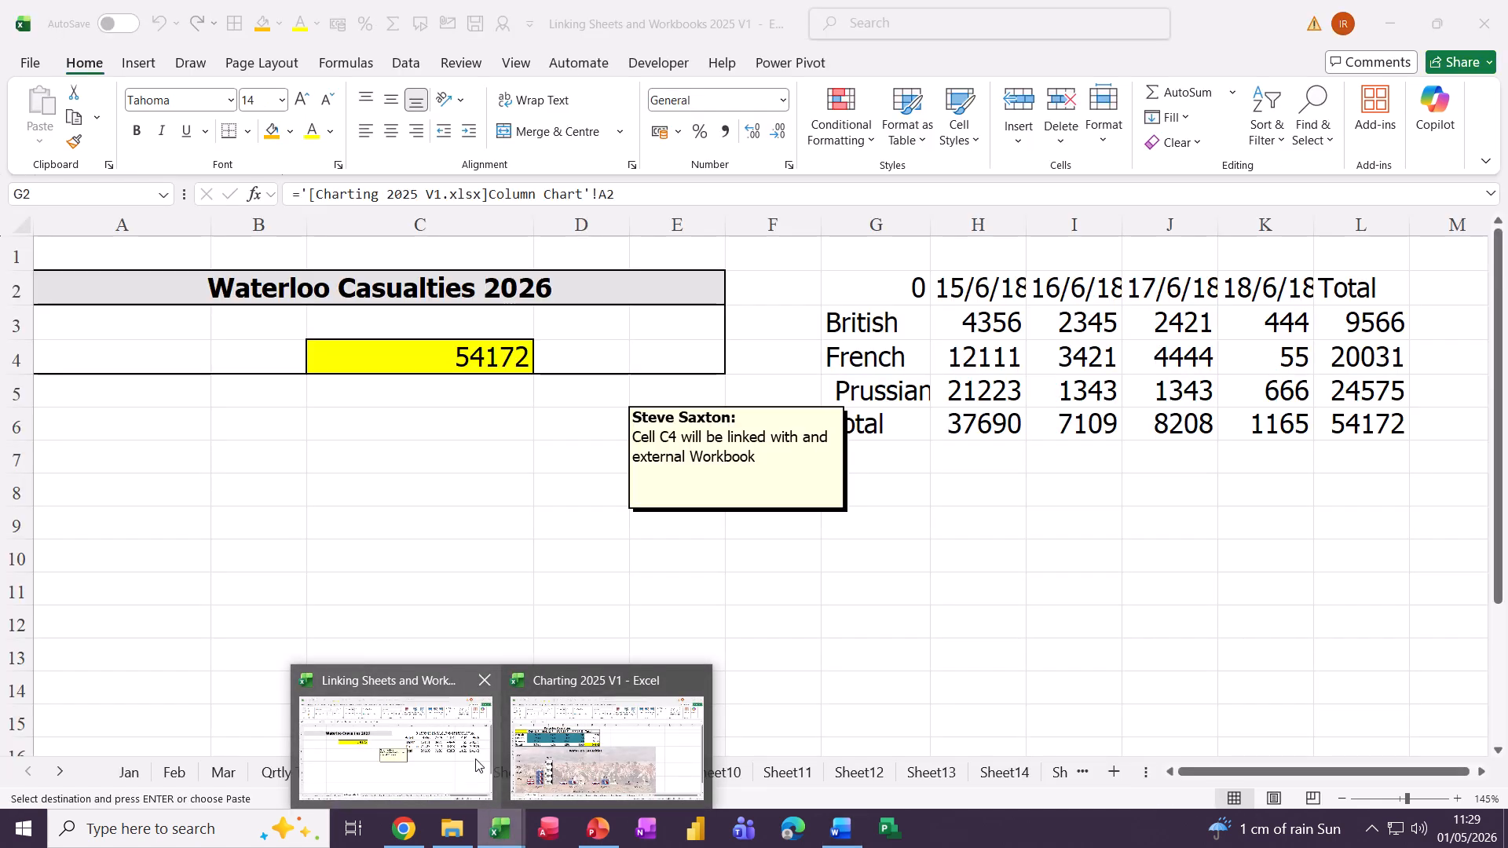
click(605, 750)
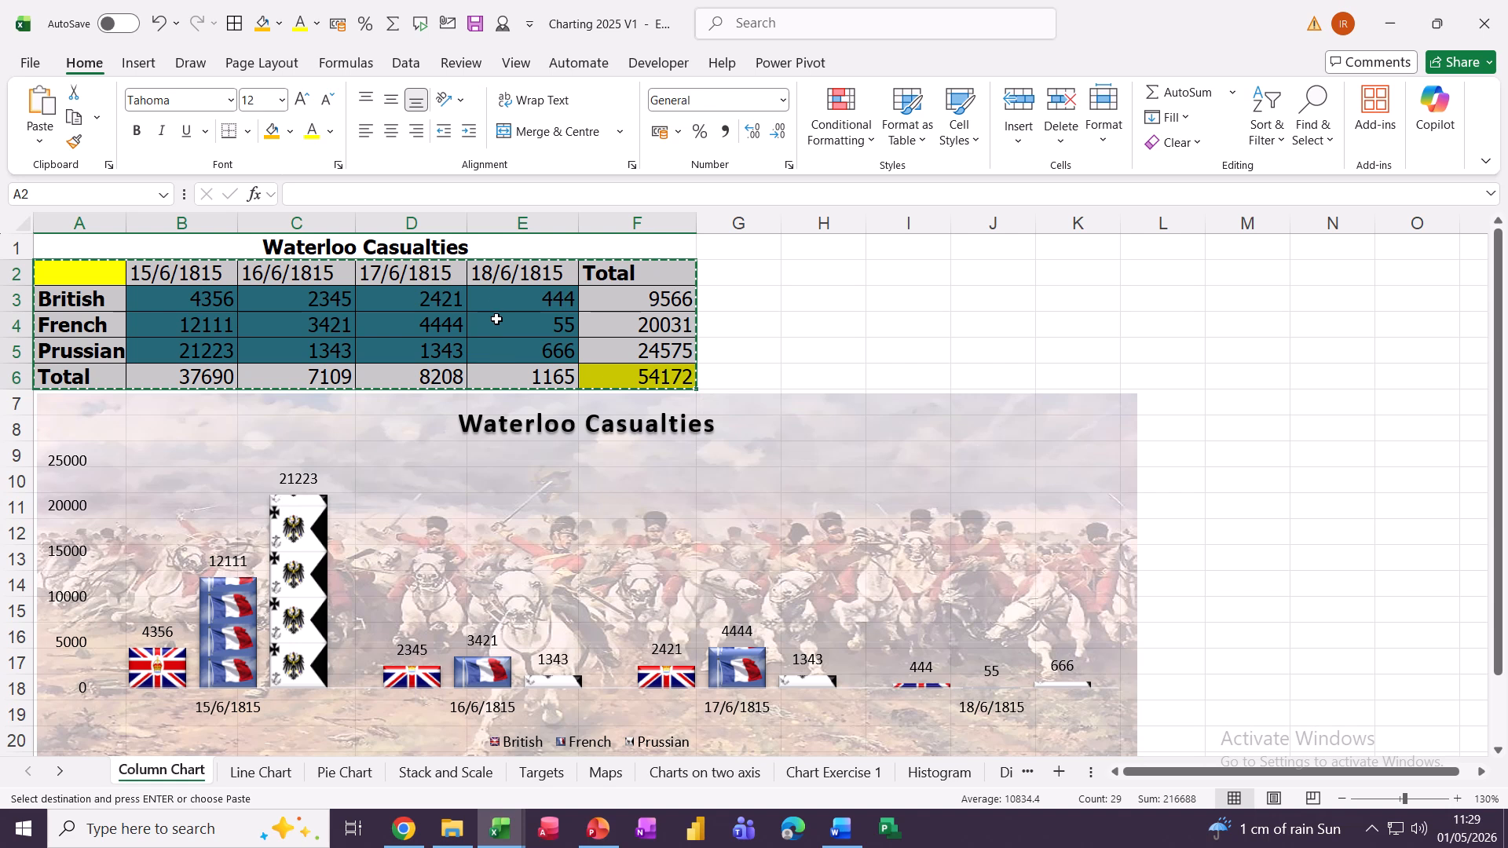
drag(495, 308, 498, 342)
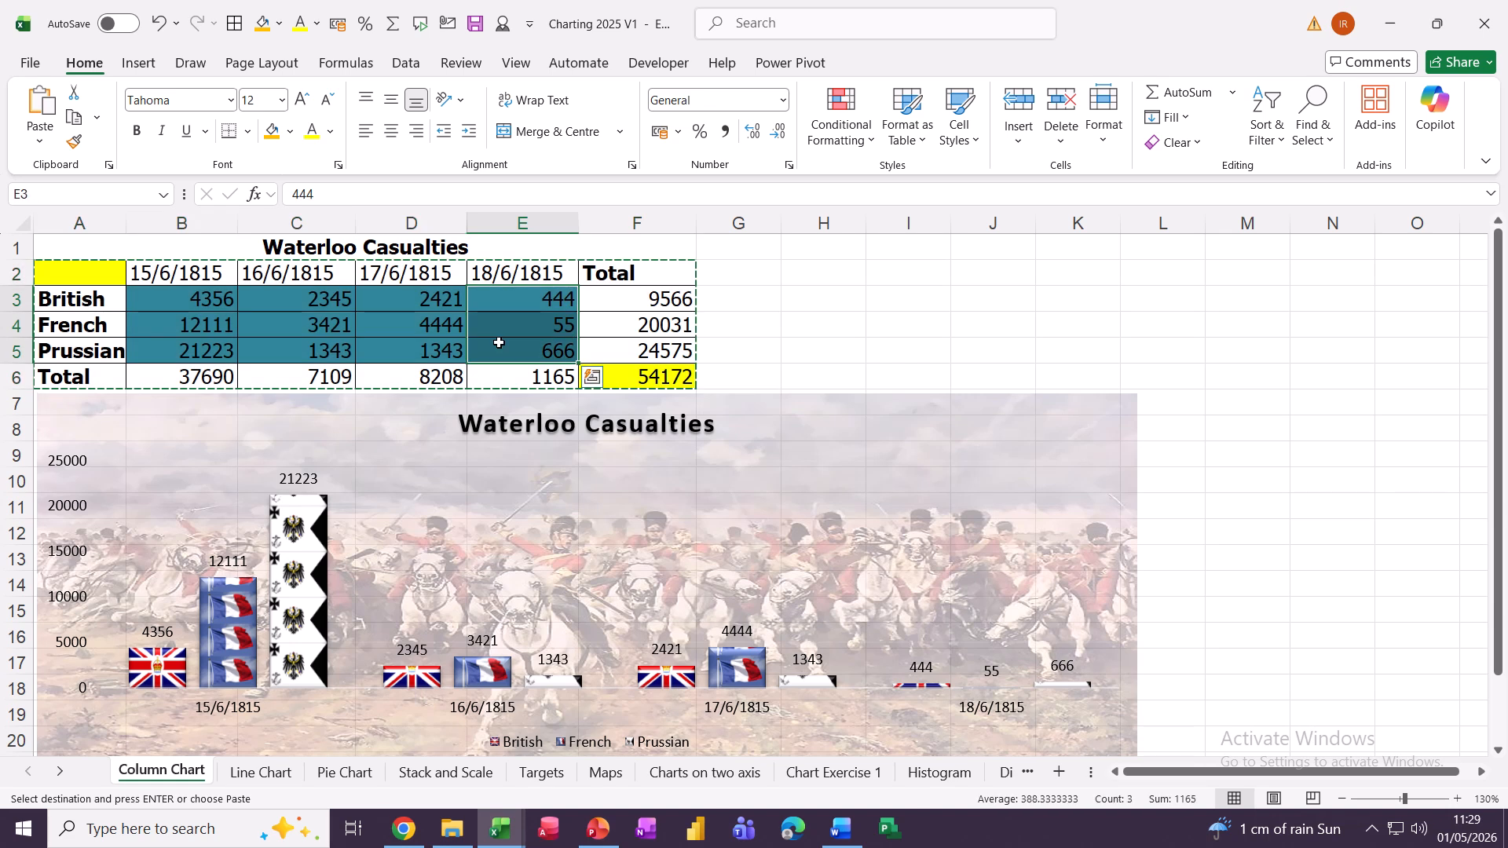
key(Delete)
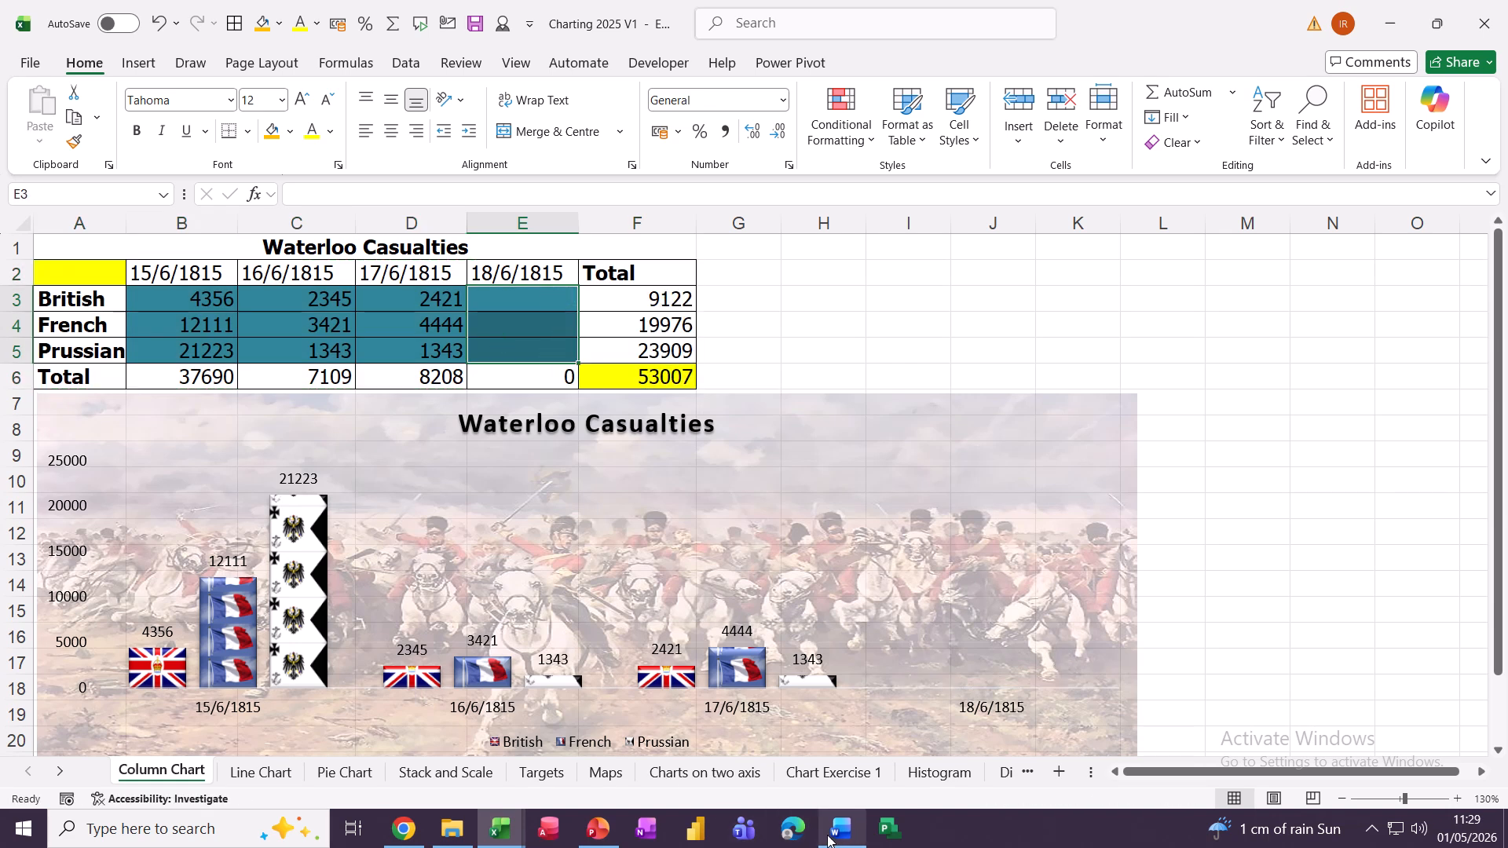
click(830, 838)
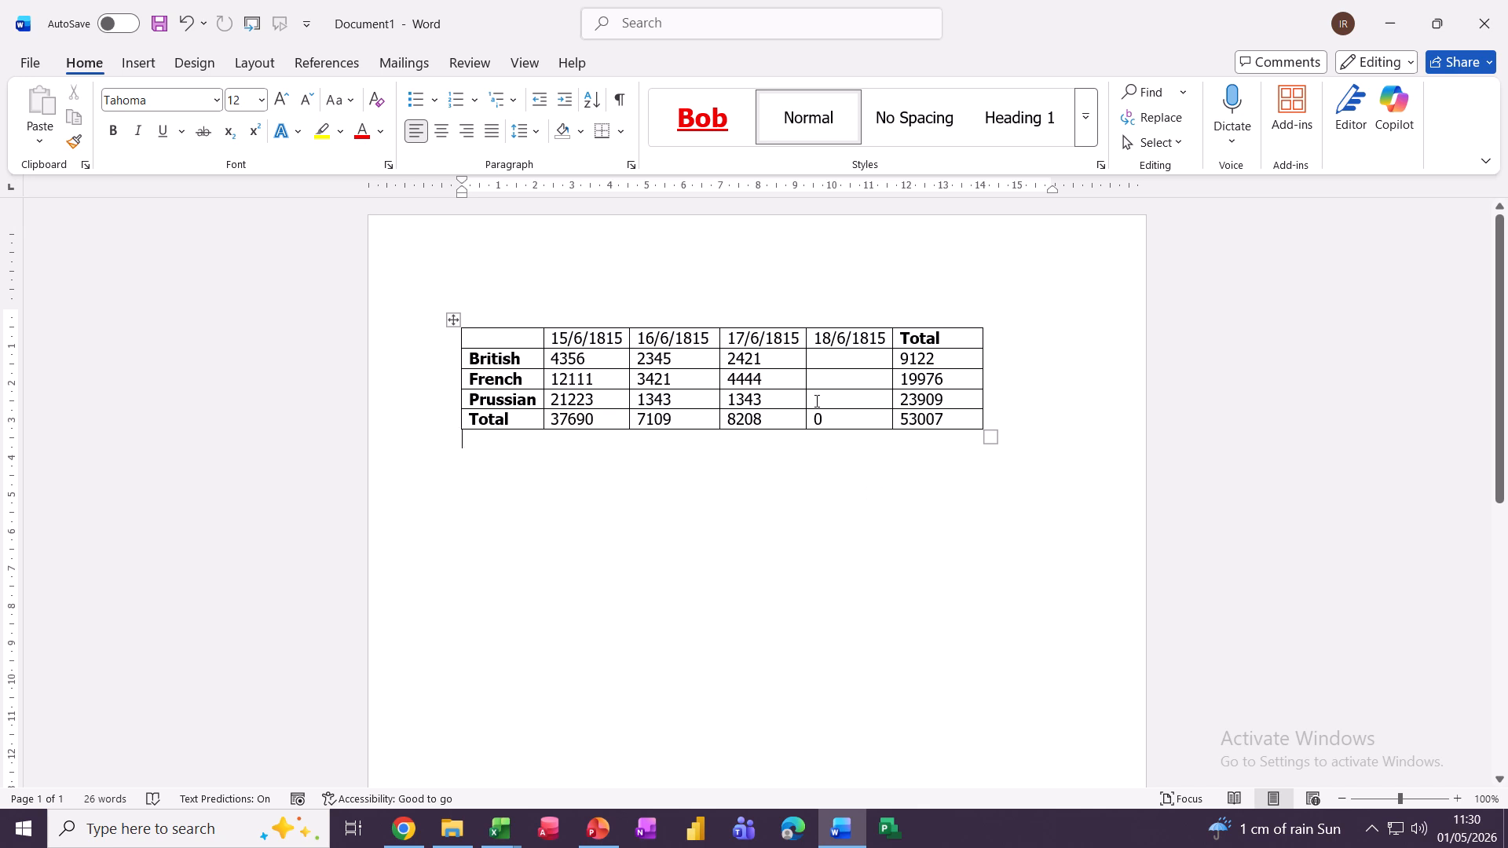
click(665, 543)
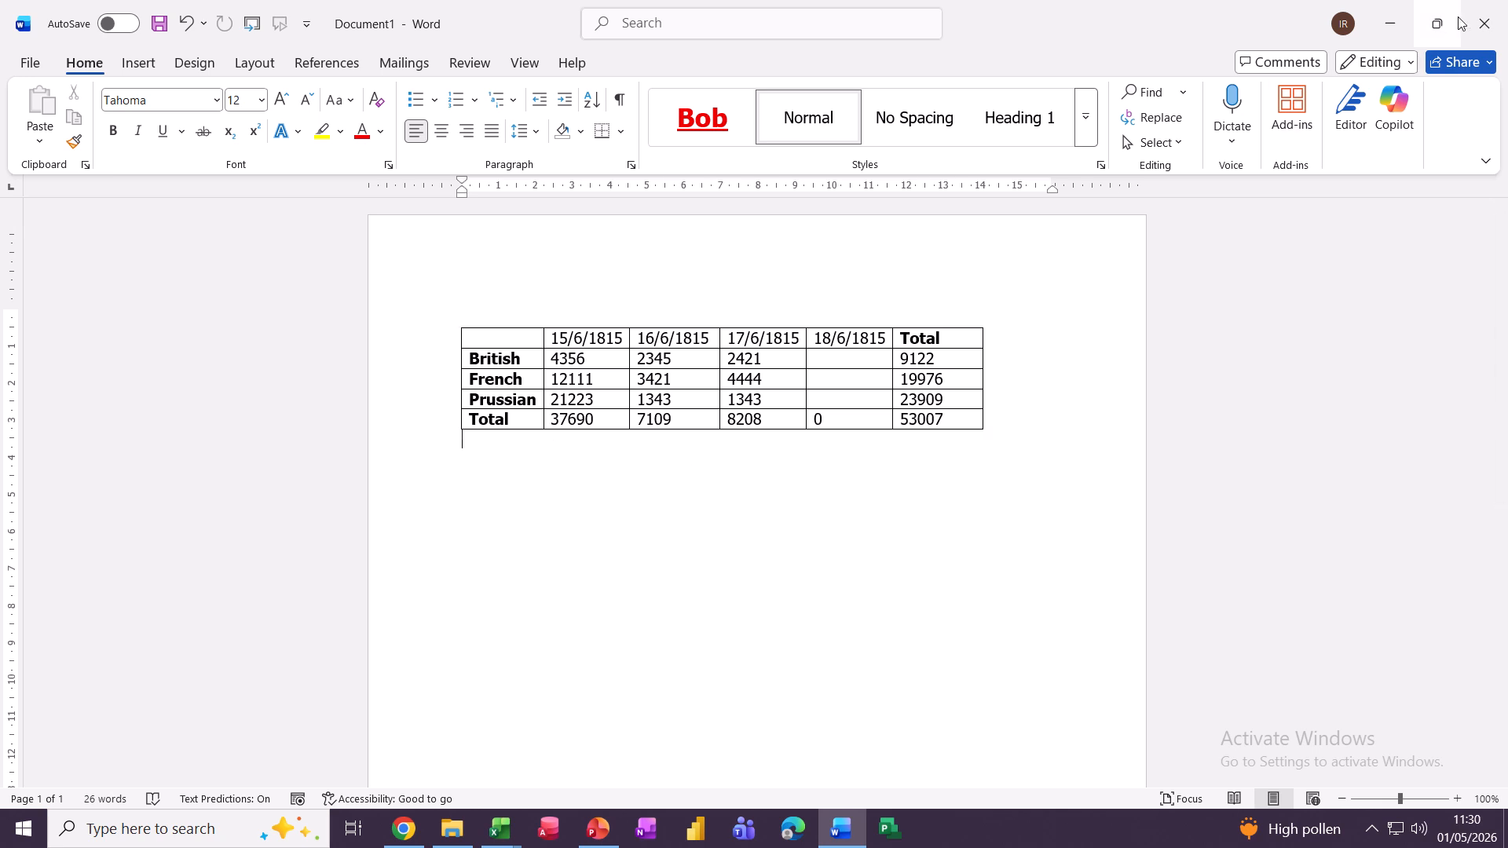
Close the Word document without saving, and select the Waterloo Casualties chart in Charting 2025 V1
click(1485, 22)
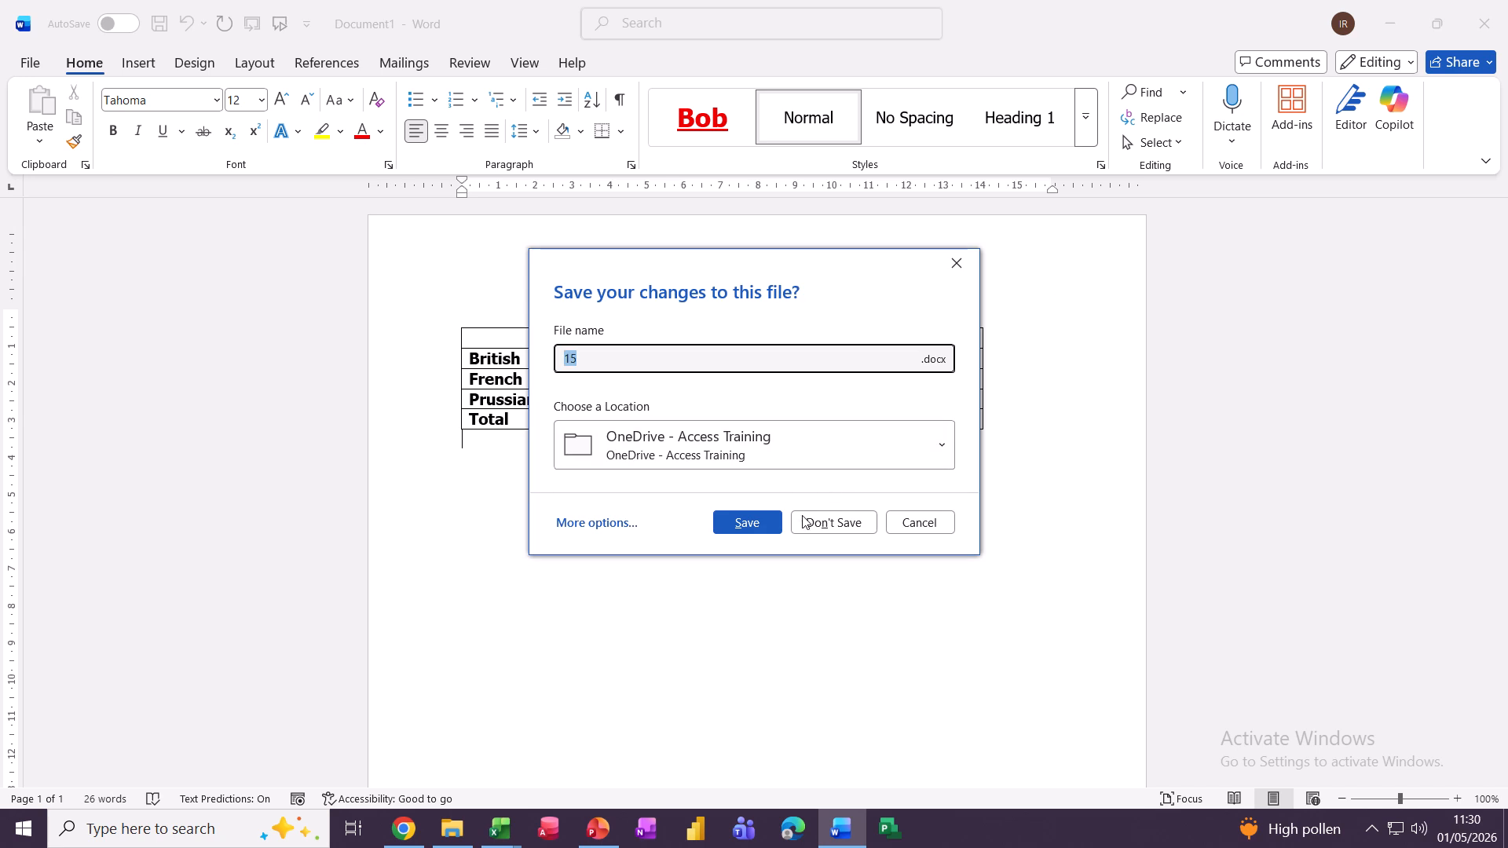
click(832, 522)
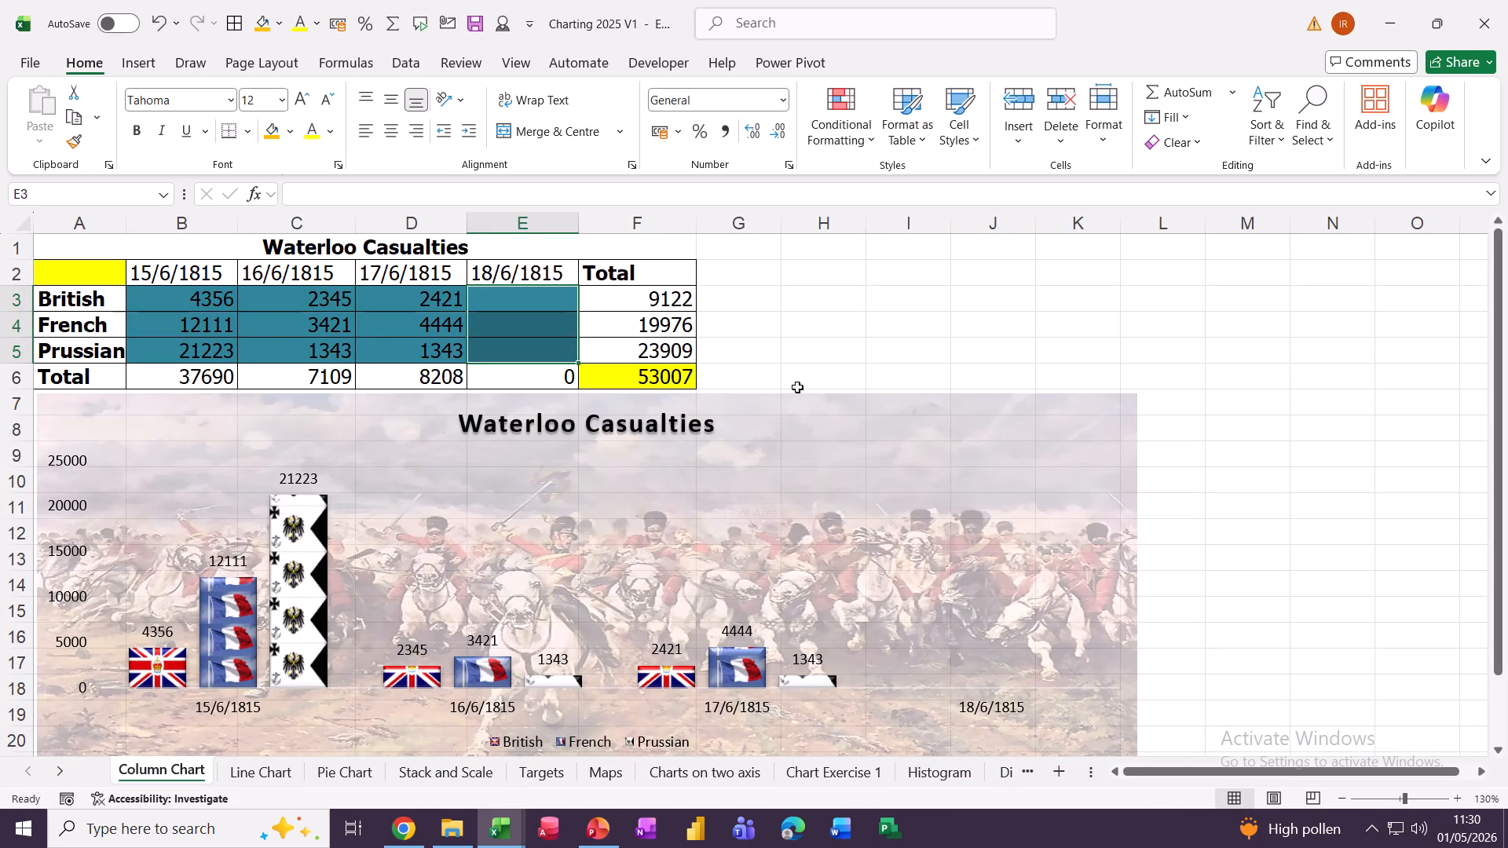
click(797, 387)
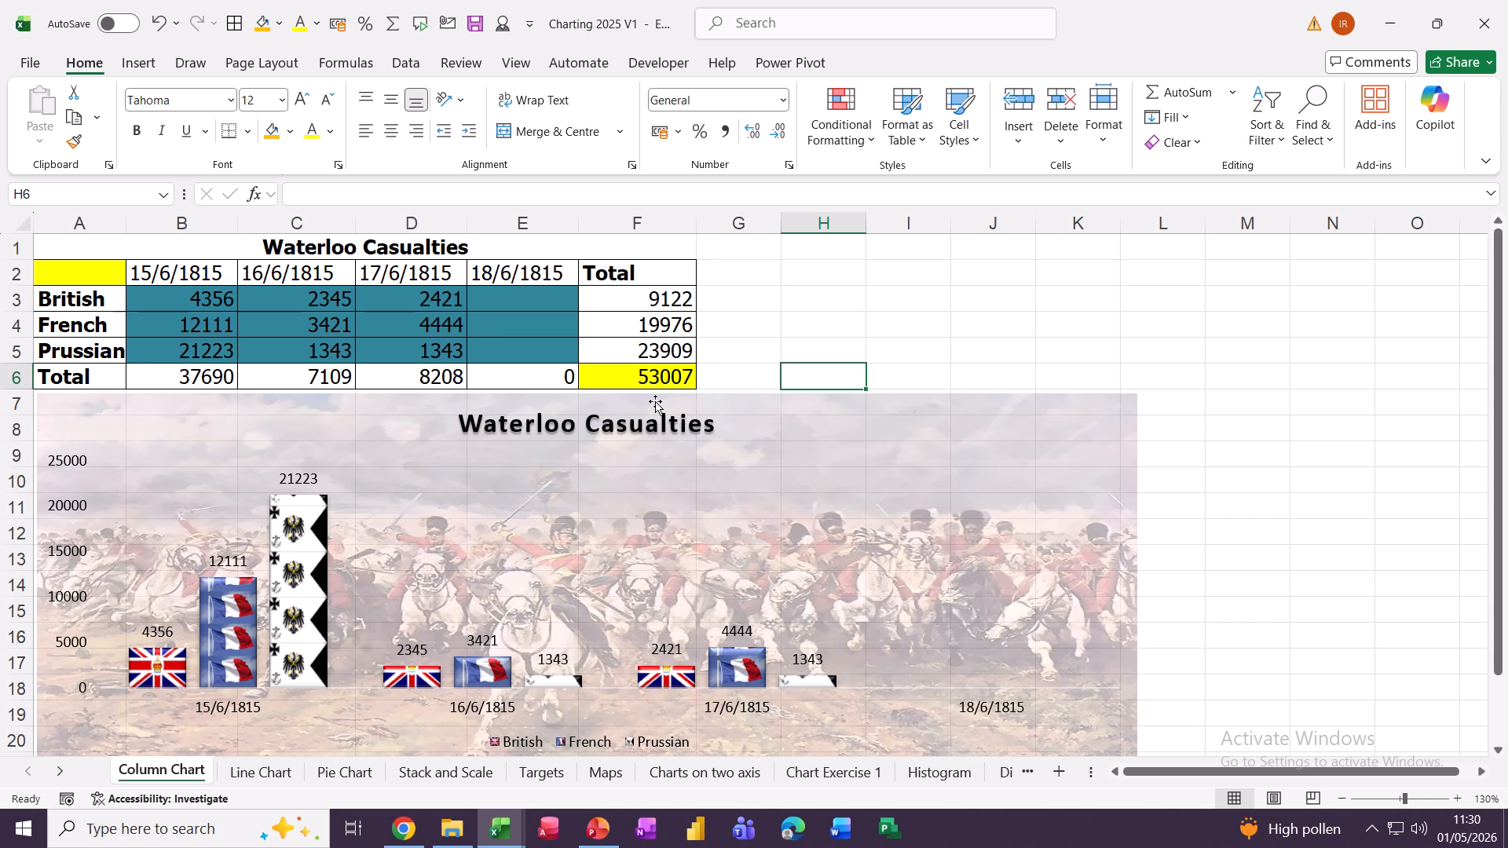
click(727, 405)
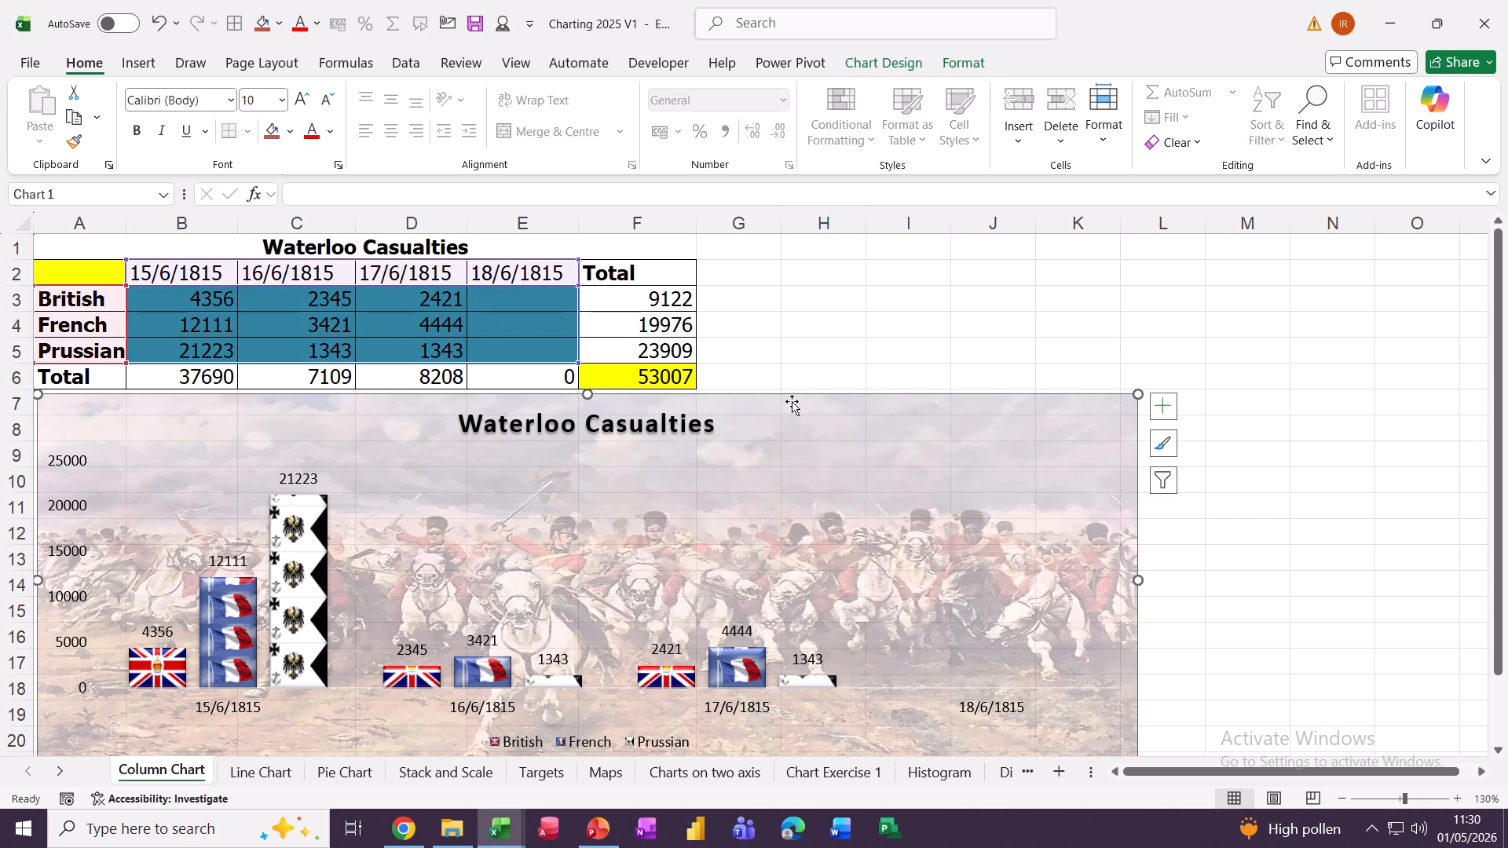